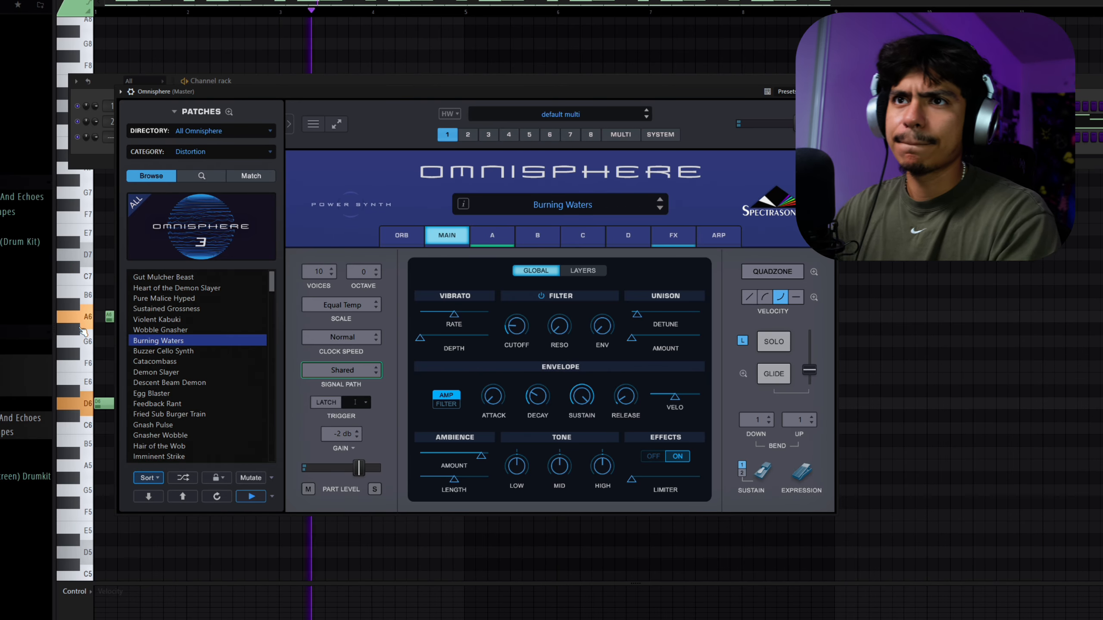
- Audition the Buzzer Cello Synth patch and the one following it in the Distortion category
click(160, 352)
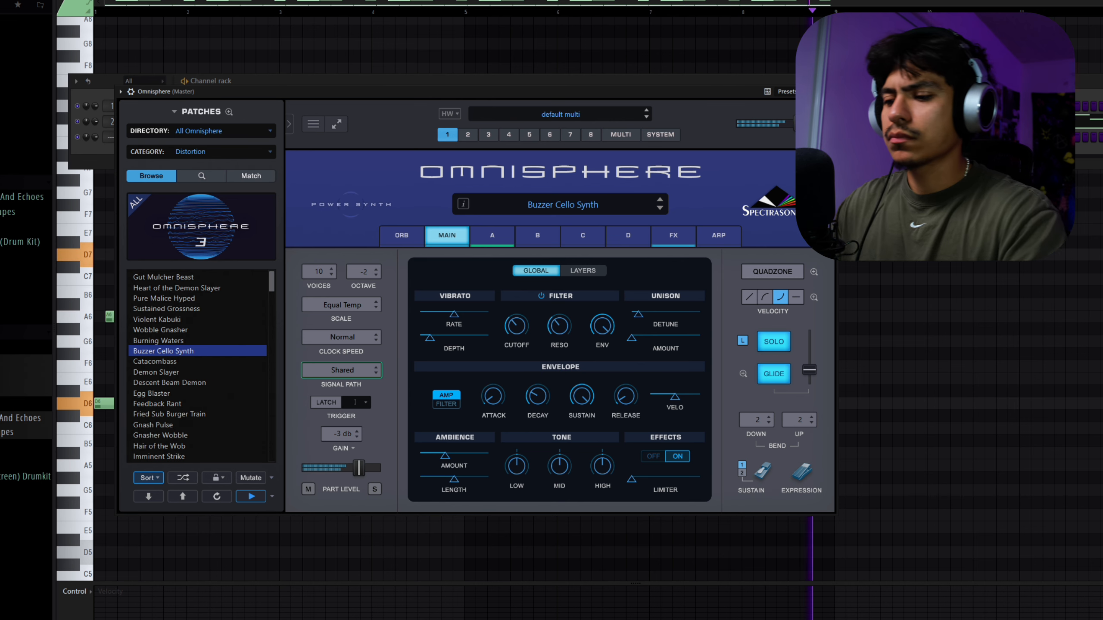
key(Down)
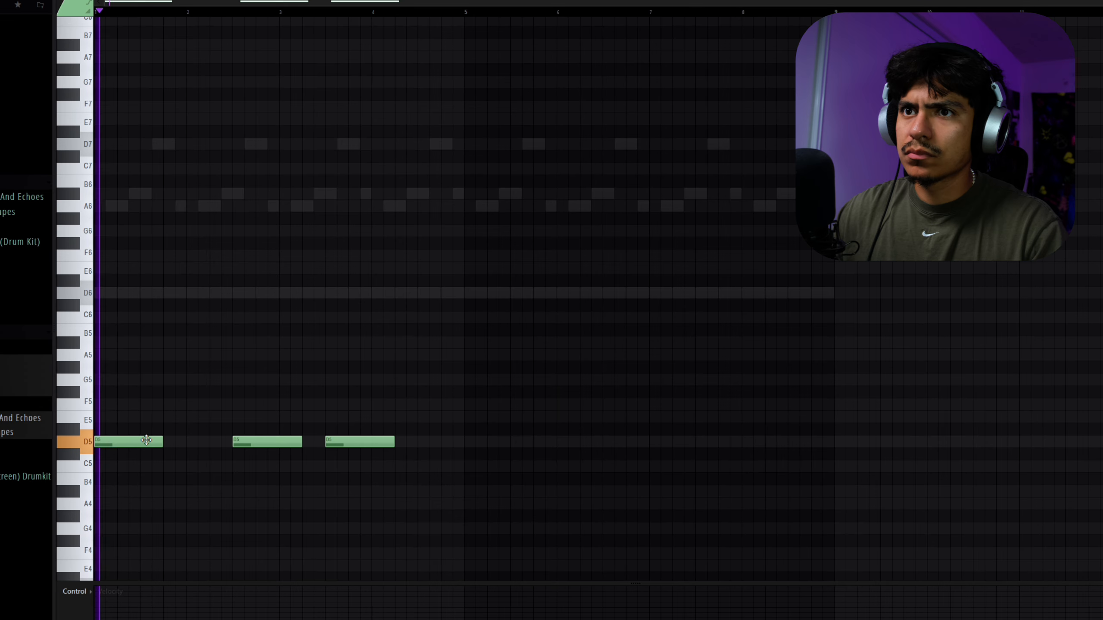
- Move the second and third D5 notes to bars 2 and 3, and add D5 notes at bars 4 and 5, the last one two bars long
drag(231, 444, 187, 442)
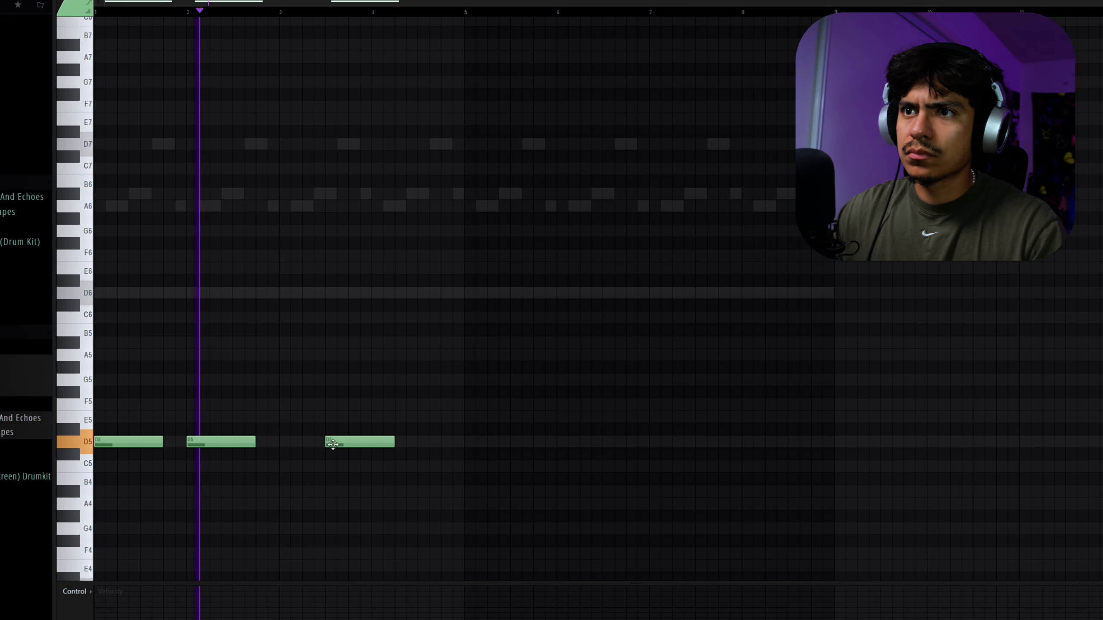
drag(332, 443, 286, 443)
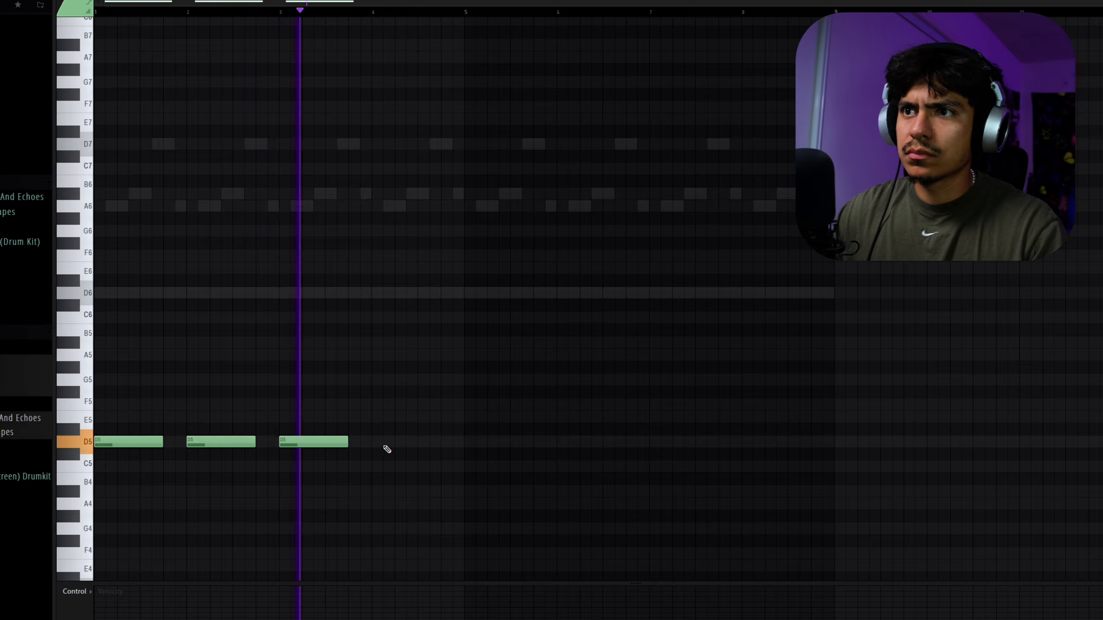
click(374, 443)
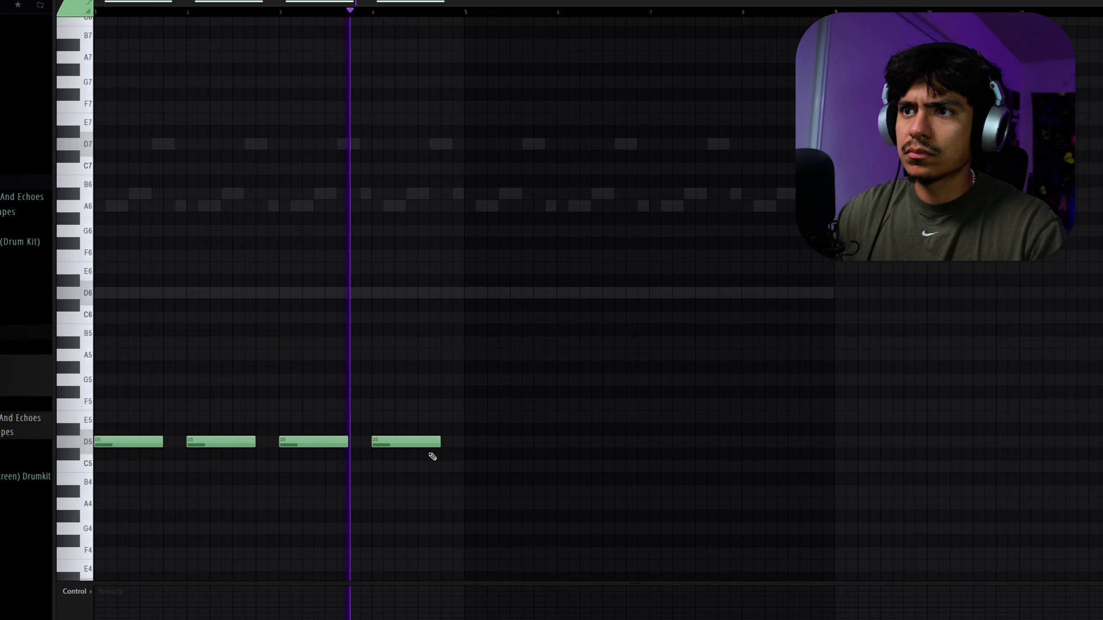
click(465, 443)
drag(535, 445, 652, 446)
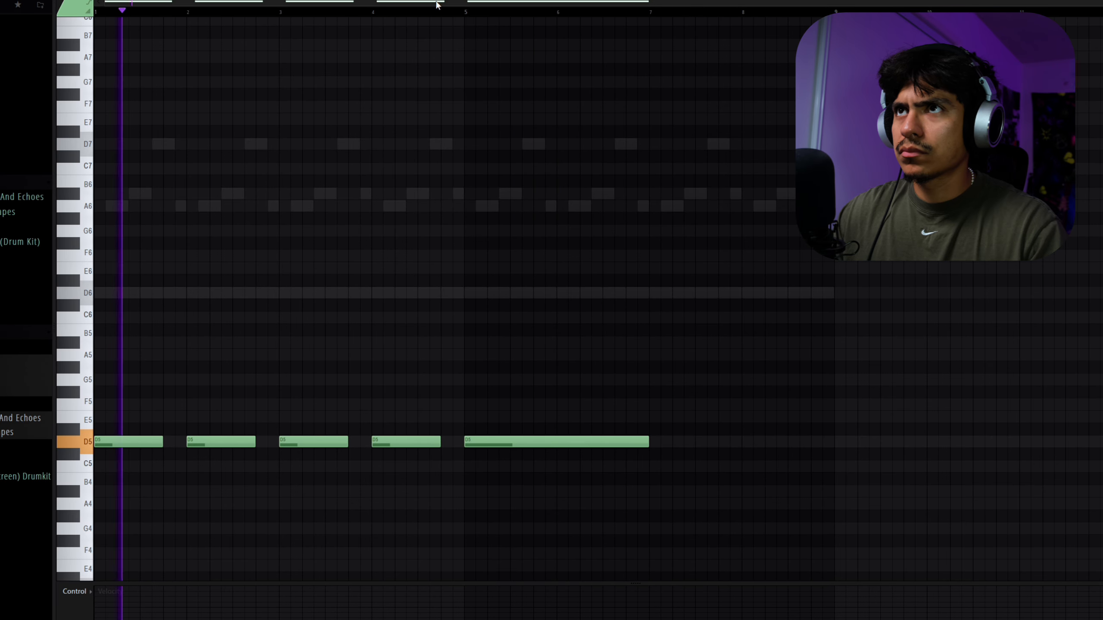
click(418, 11)
click(615, 198)
key(ctrl+z)
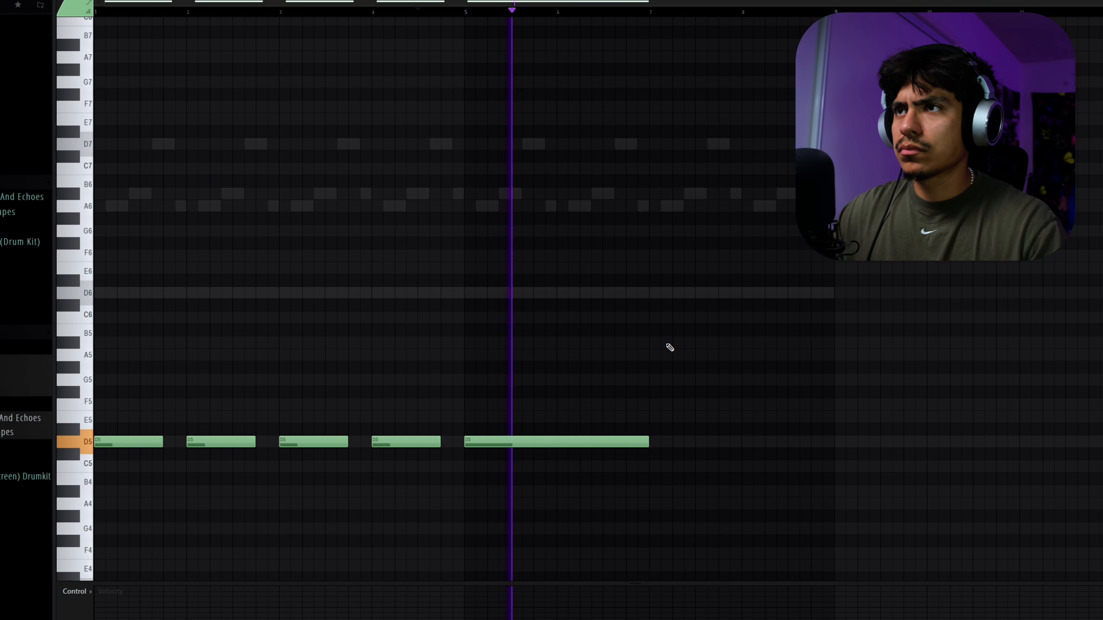
click(654, 442)
right_click(690, 445)
- Extend the D5 note at bar 5 to the start of bar 9 and play the pattern from the beginning
key(space)
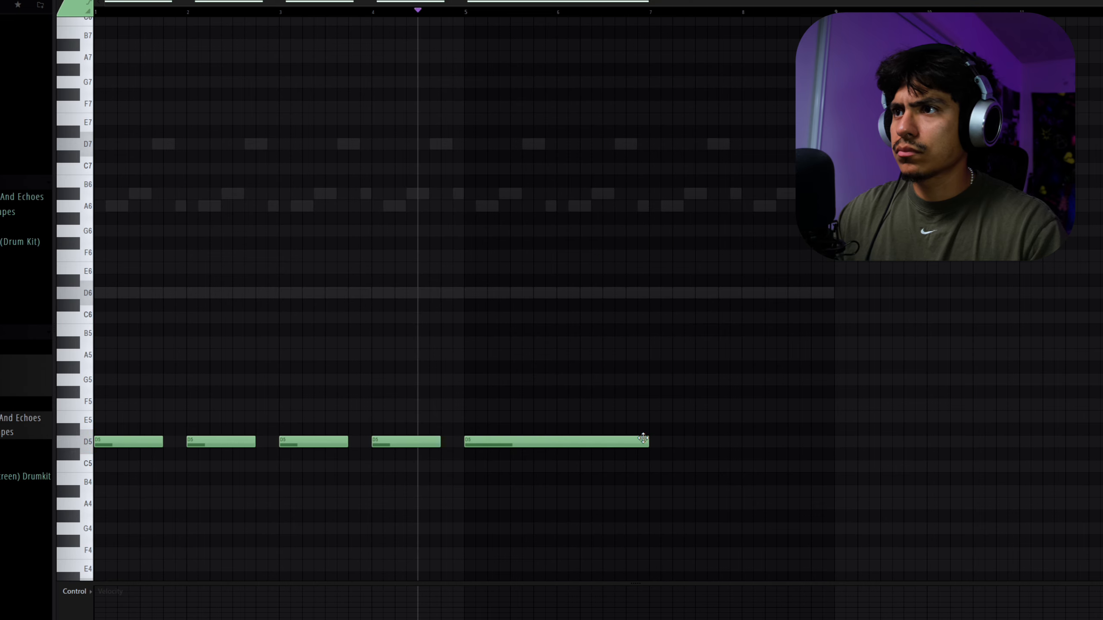
drag(647, 443, 832, 473)
key(space)
key(space)
drag(265, 12, 96, 12)
key(space)
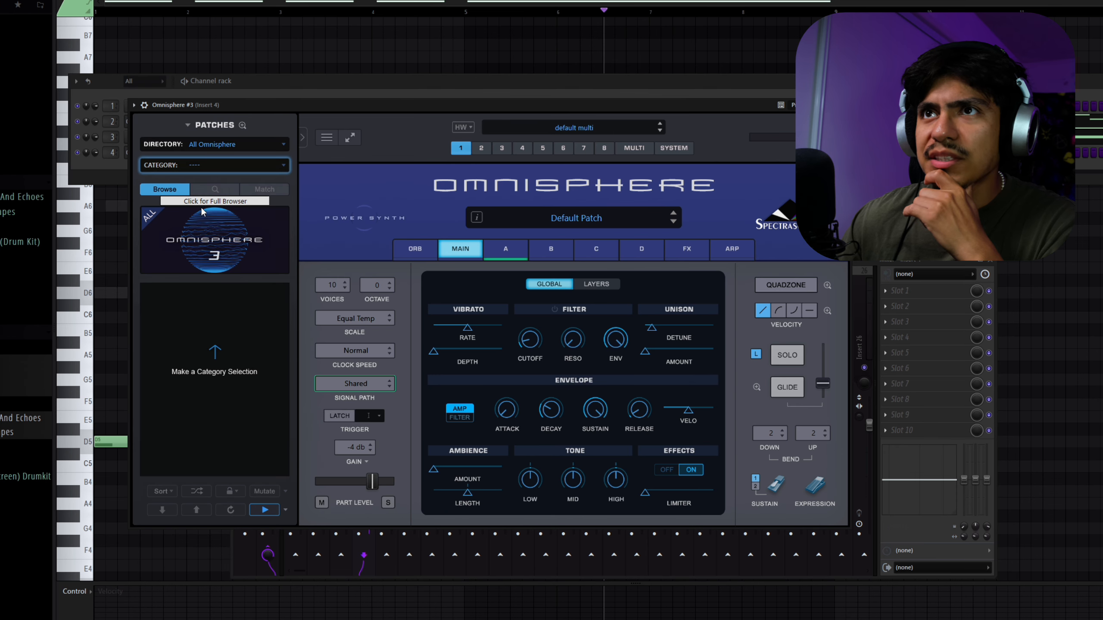
- Filter the Omnisphere #3 patch browser to the Pads Airy category
click(194, 168)
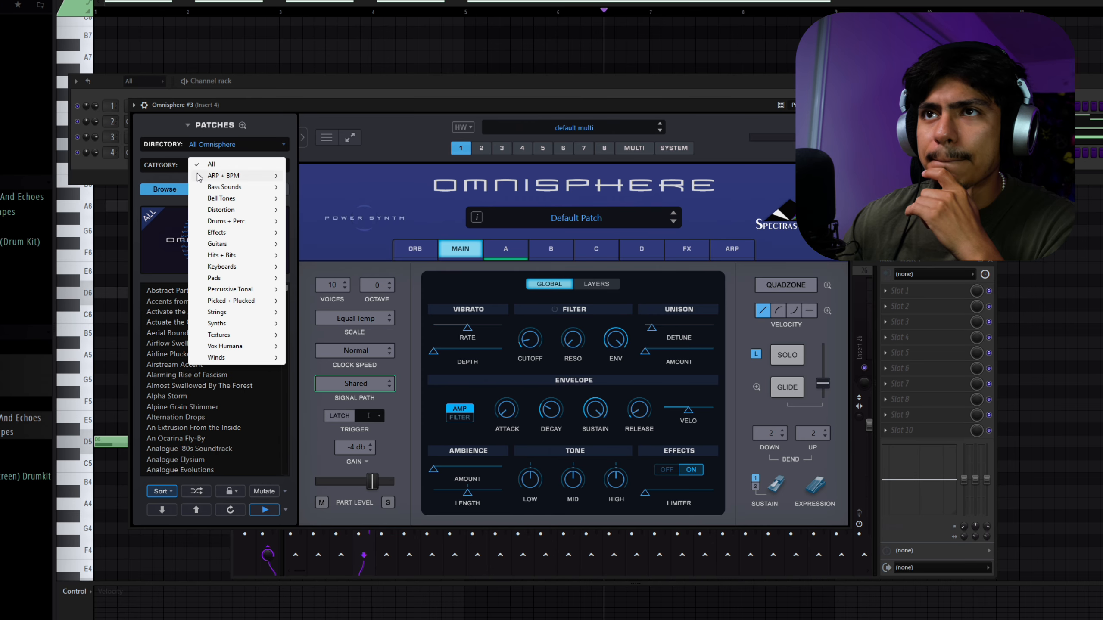
mouse_move(241, 280)
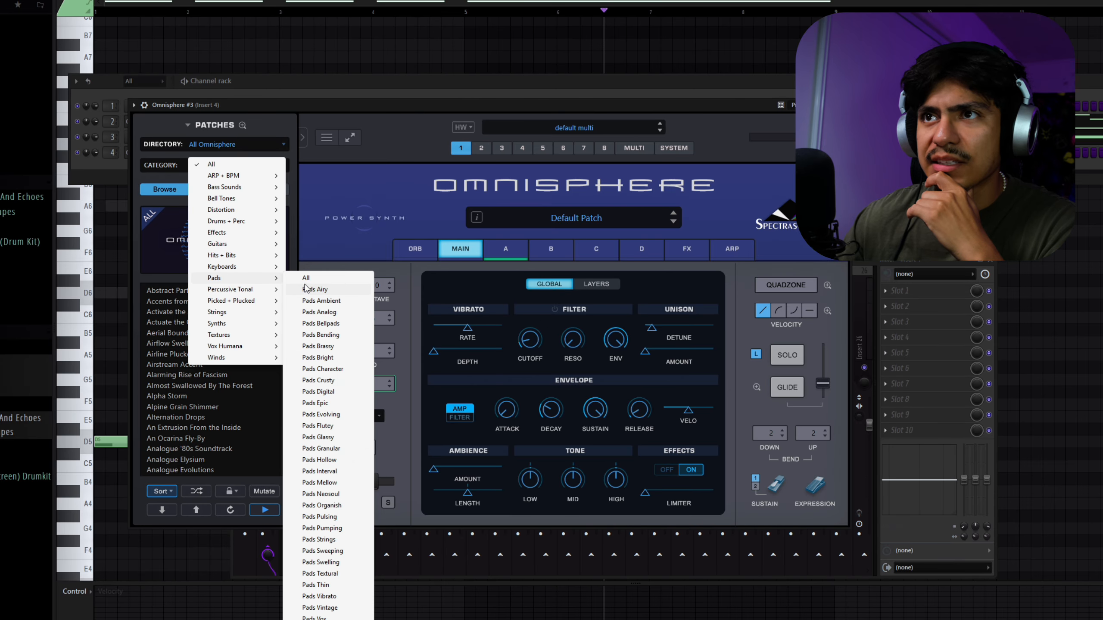
click(339, 288)
click(659, 37)
- Switch the piano roll to Omnisphere #3 and place two four-bar D6 notes starting at bars 1 and 5
click(337, 5)
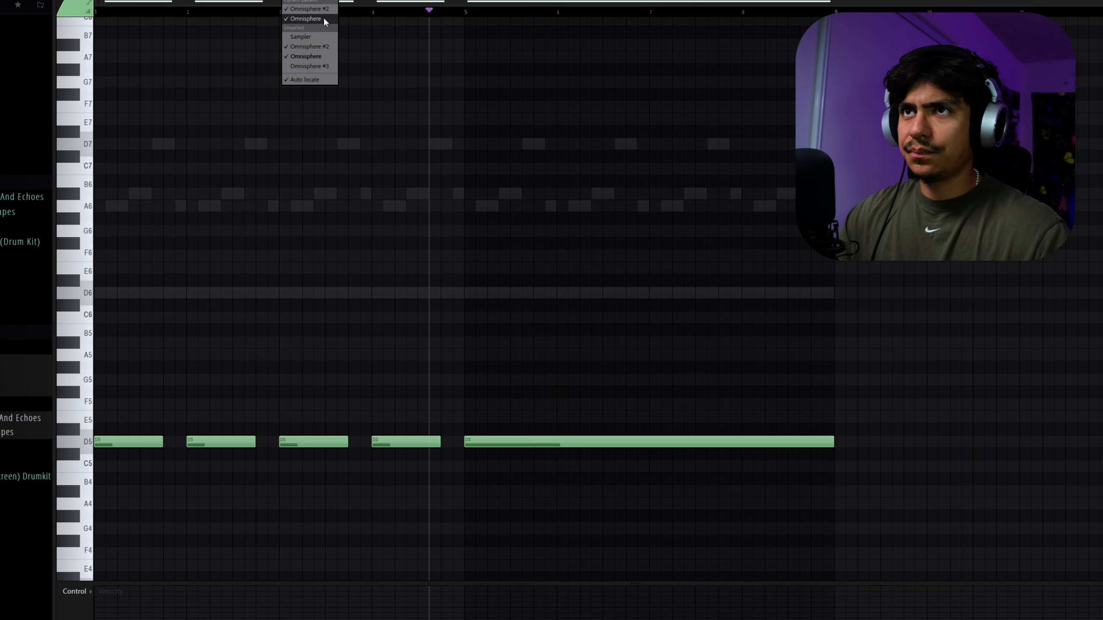
click(309, 66)
click(91, 294)
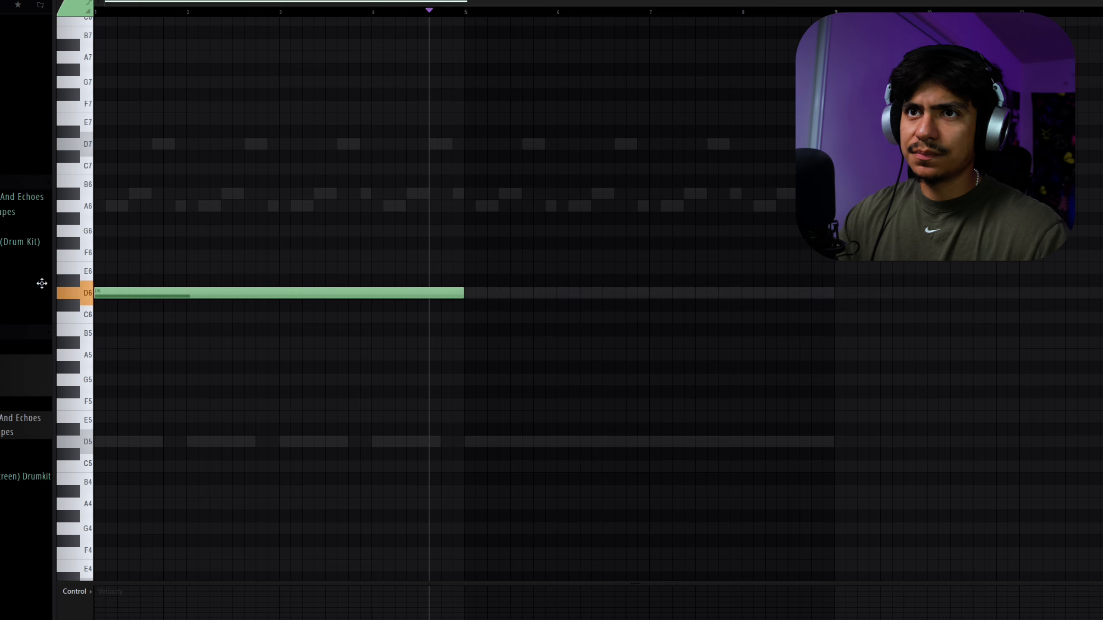
key(space)
click(489, 293)
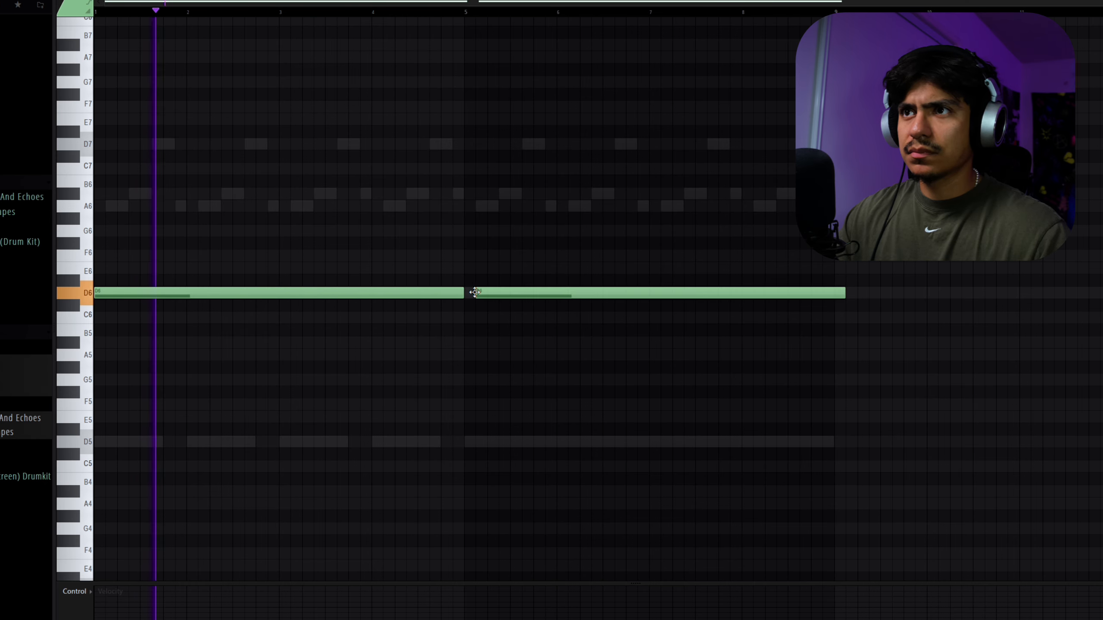
scroll(611, 254, up, 3)
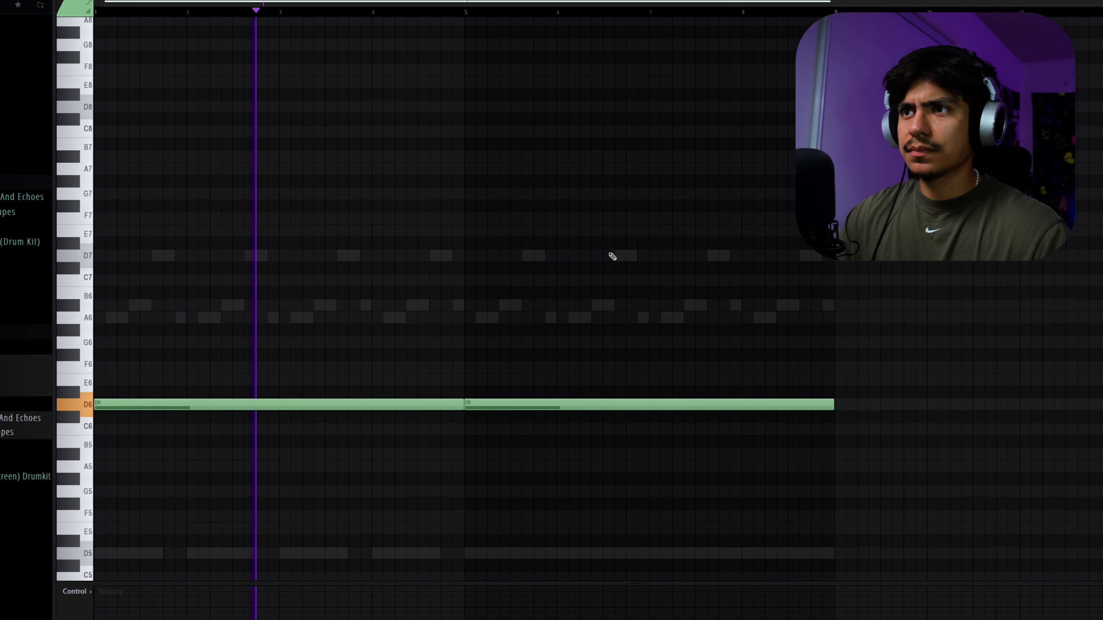
scroll(630, 304, down, 2)
- Transpose both four-bar D6 notes down one octave to D5 and play the result
key(space)
drag(800, 424, 215, 271)
key(ctrl+Down)
key(space)
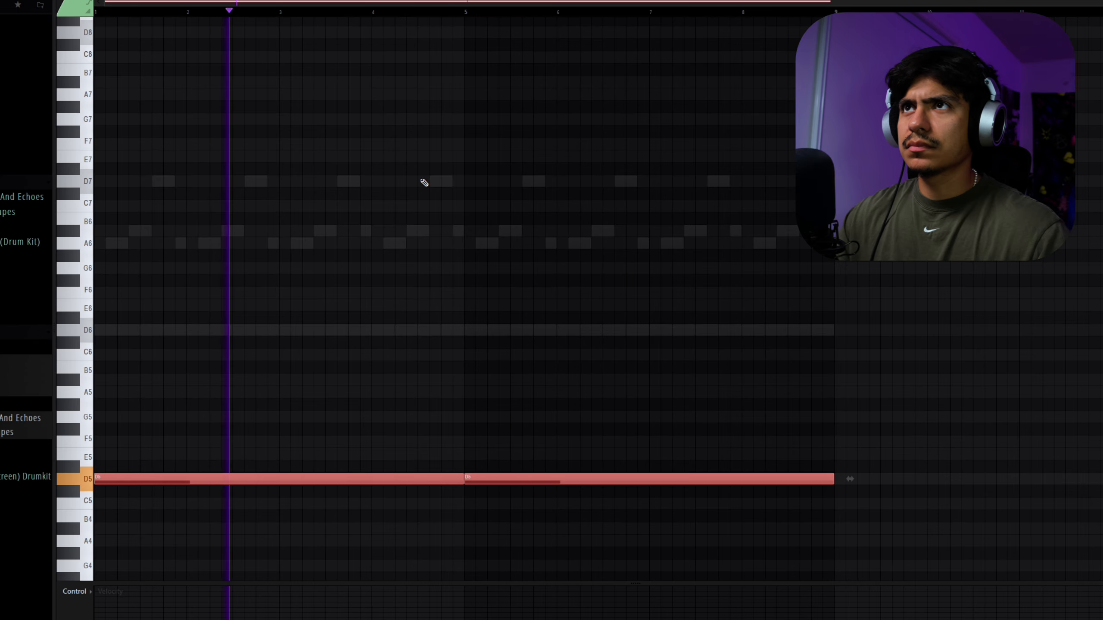
- Try layering four-bar D6 notes at bars 1 and 5 above the D5 notes
key(space)
drag(172, 330, 99, 330)
key(space)
drag(494, 329, 467, 330)
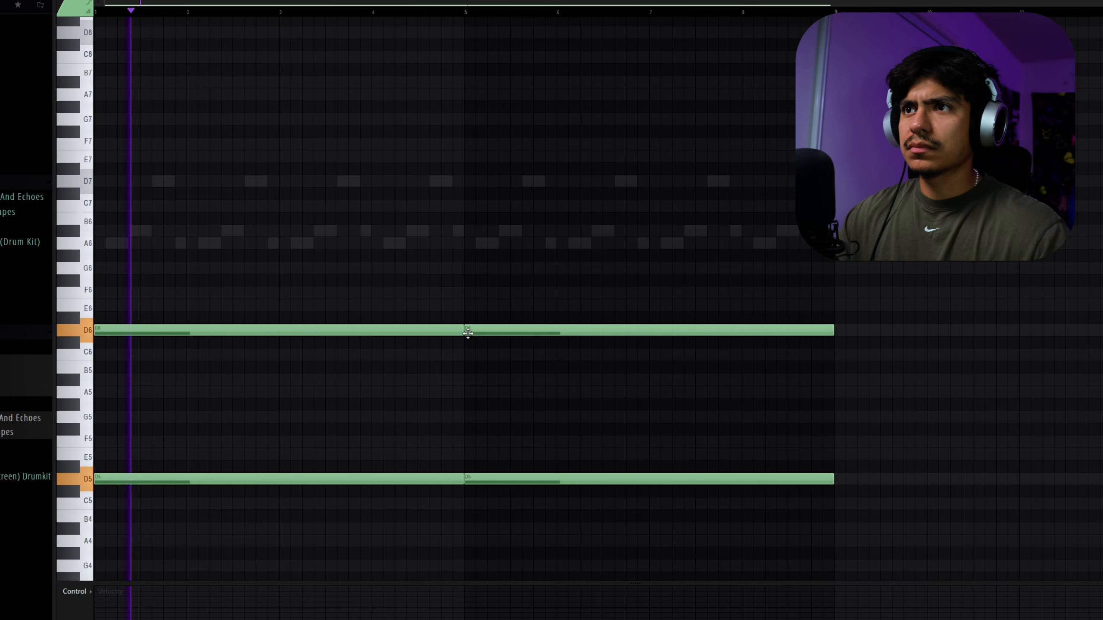
- Delete the two D6 notes at bars 1 and 5 and restart playback
key(F9)
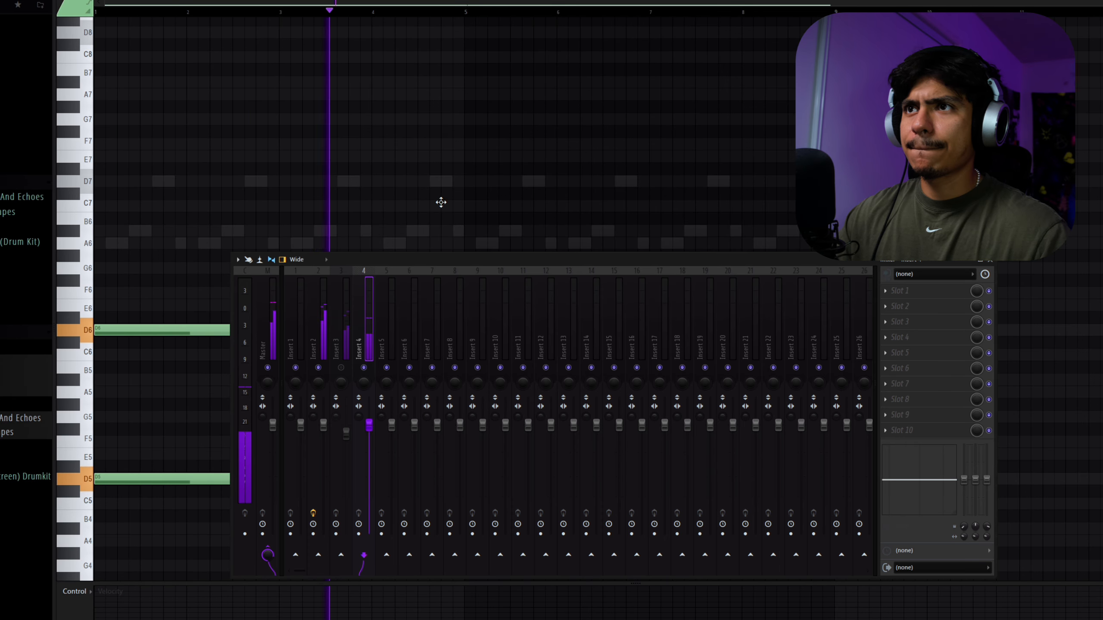
key(F9)
scroll(519, 229, down, 3)
key(t)
click(535, 256)
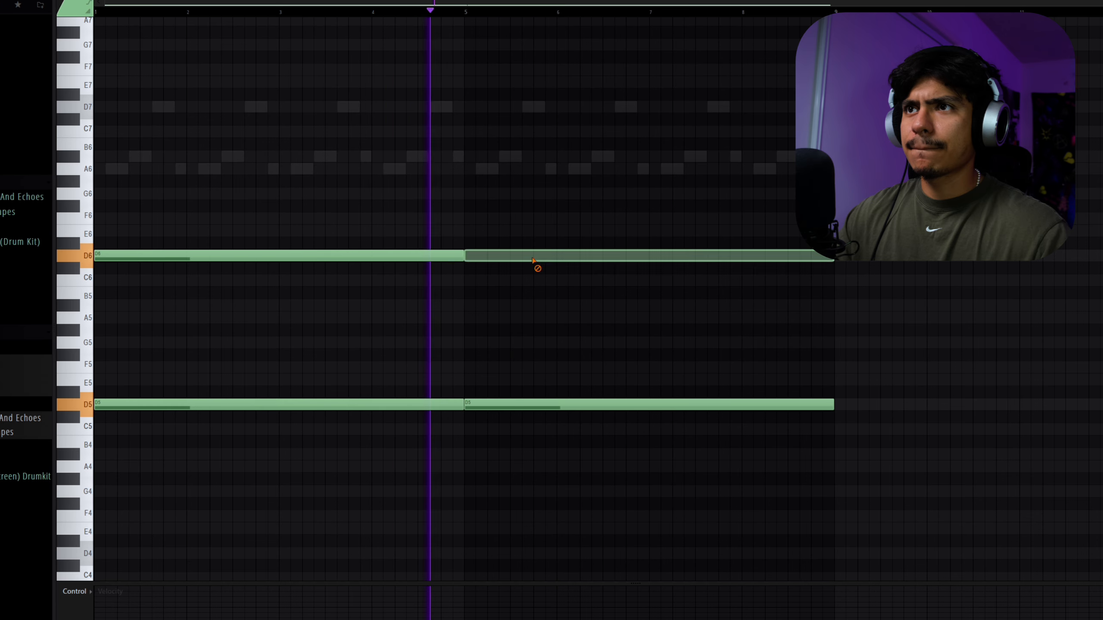
right_click(453, 256)
key(space)
key(space)
- Lower the volume fader of mixer Insert 4 and toggle the mute on Insert 2
key(F9)
scroll(473, 251, up, 1)
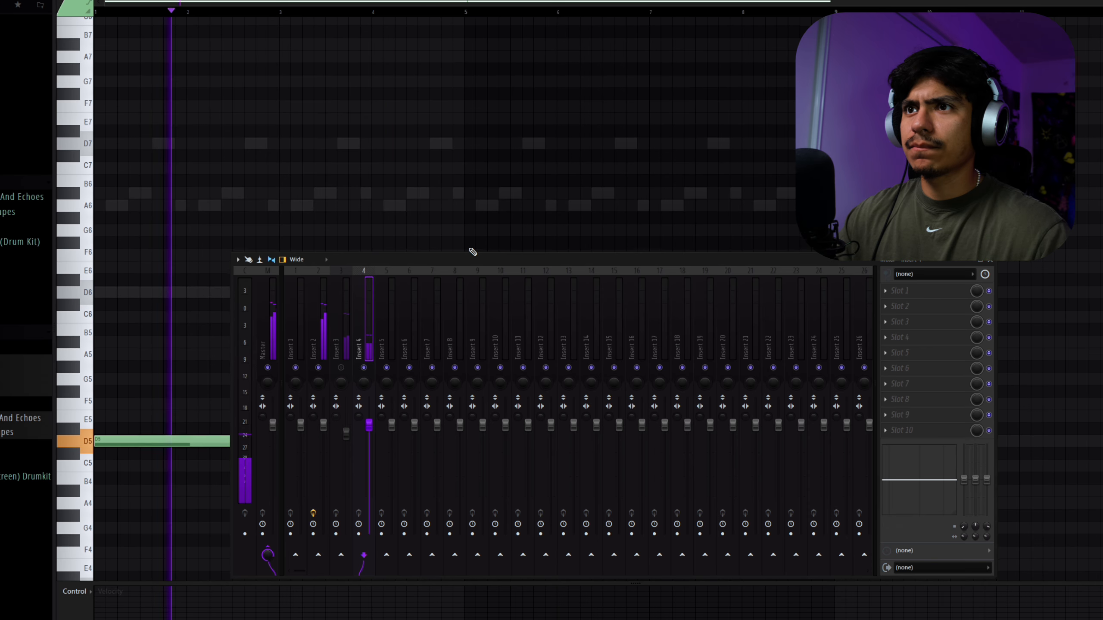
drag(369, 426, 369, 533)
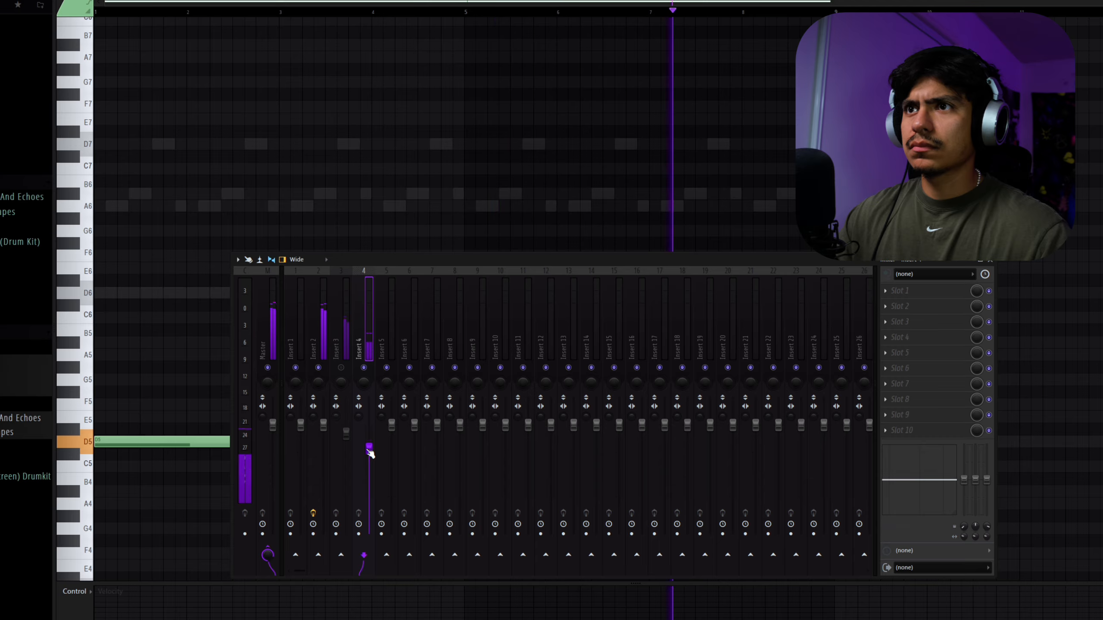
click(319, 369)
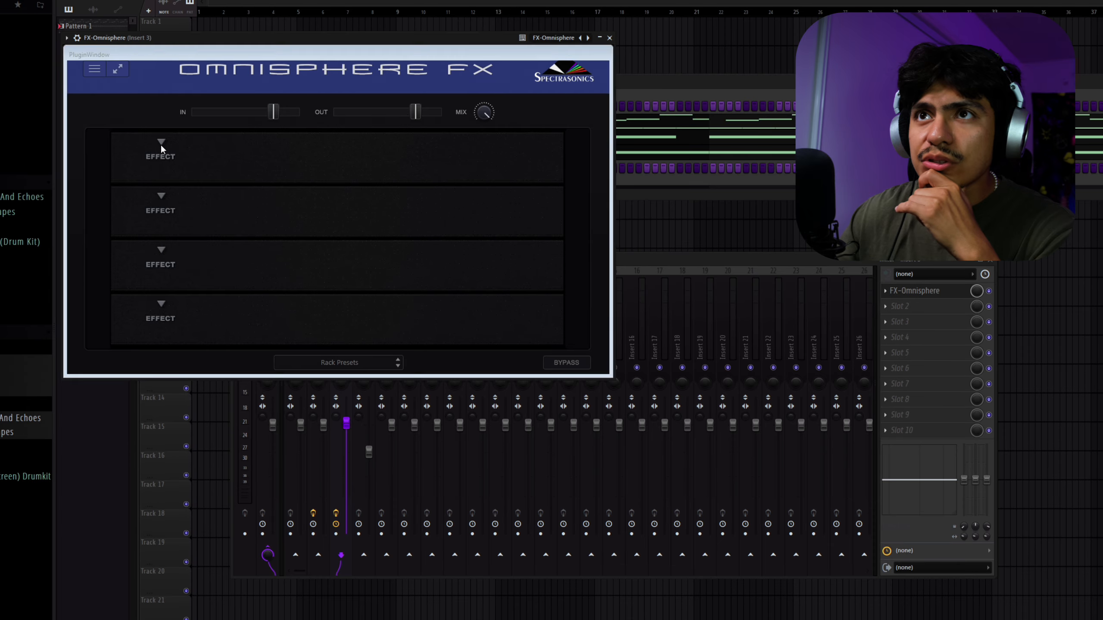
- Load the Mean Machine effect in the first slot of FX-Omnisphere on Insert 3 and start playback
click(180, 132)
mouse_move(189, 208)
click(251, 205)
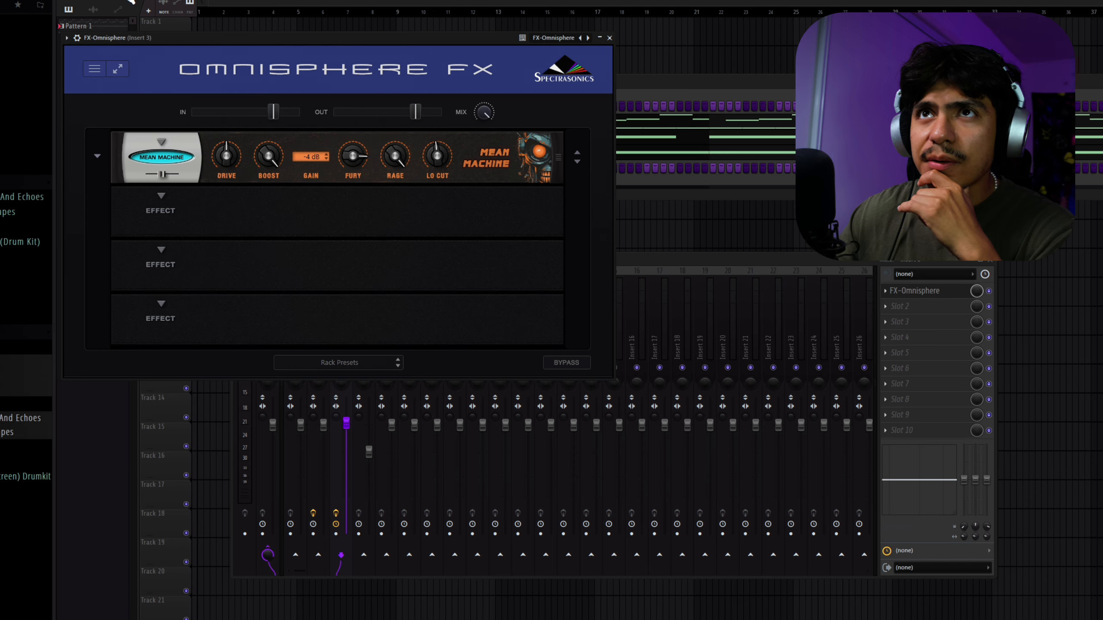
key(space)
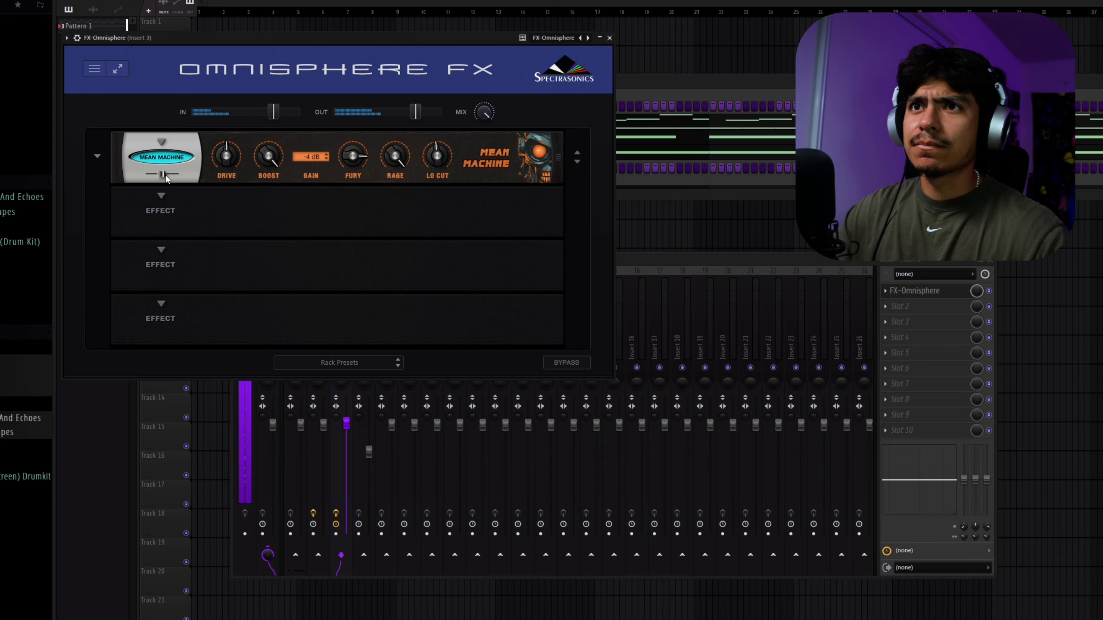
- Audition Tube Overdrive and Multiband Dist in the first effect slot, settle on Stompbox, and return to the Omnisphere channel
click(163, 144)
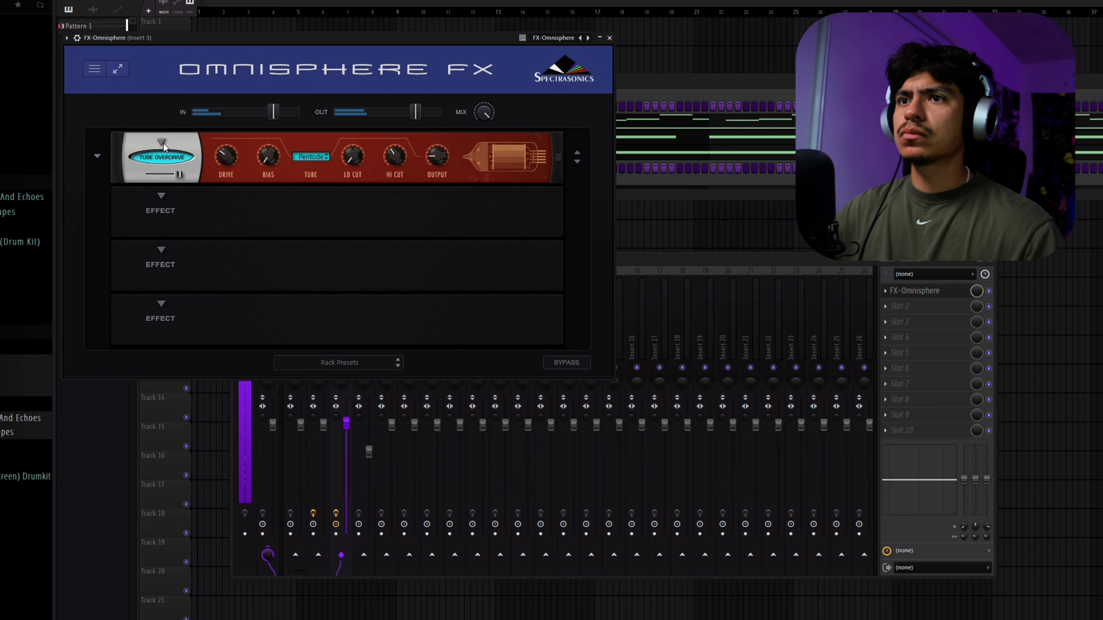
click(163, 144)
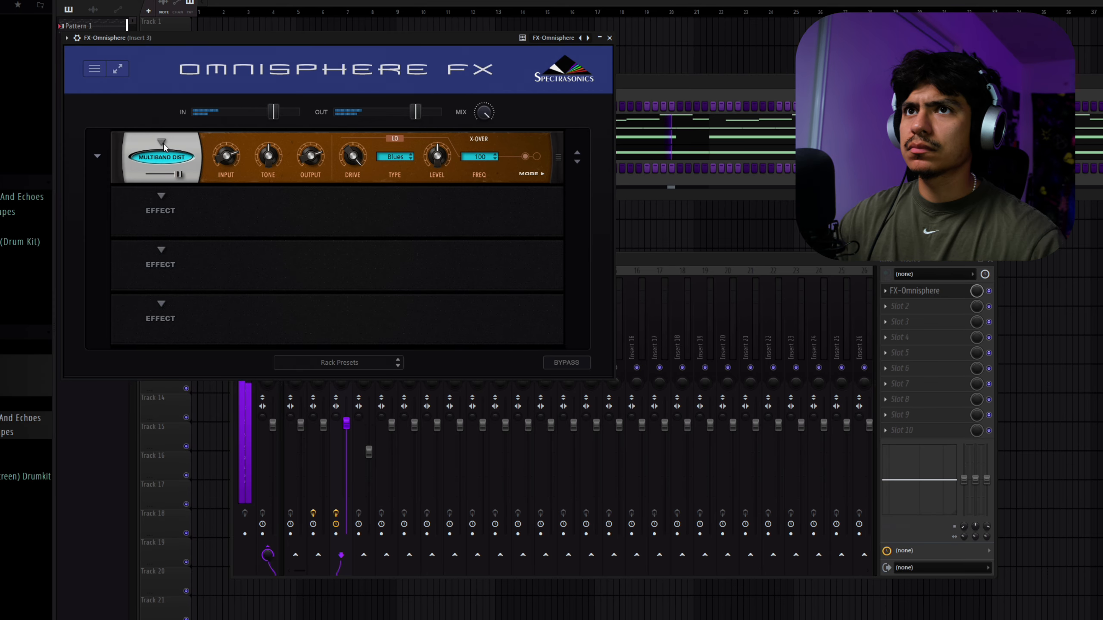
click(162, 143)
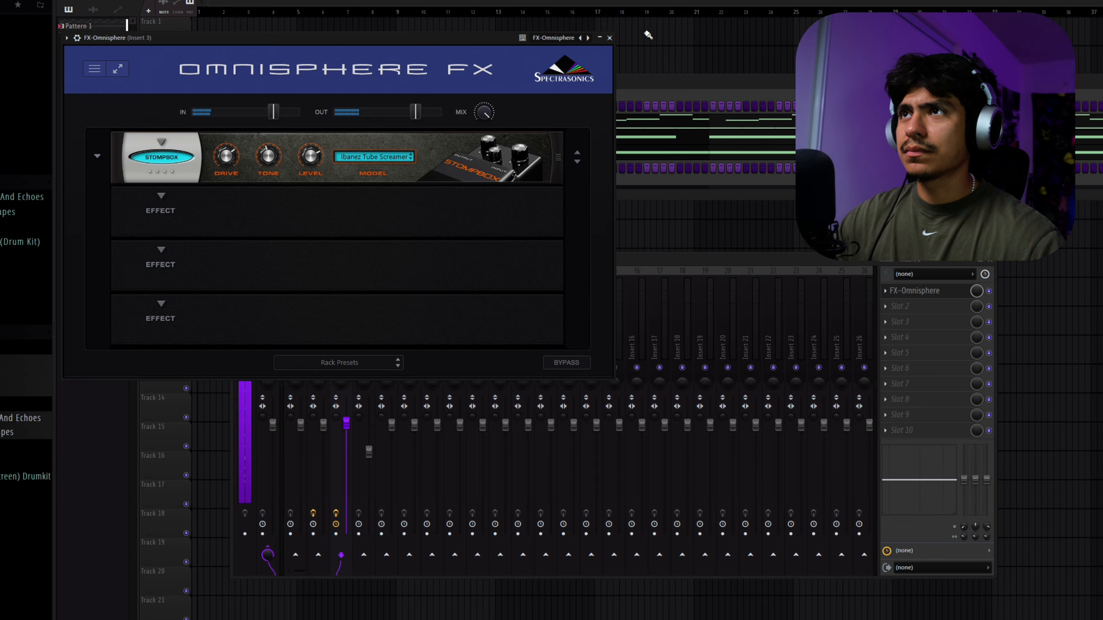
click(611, 38)
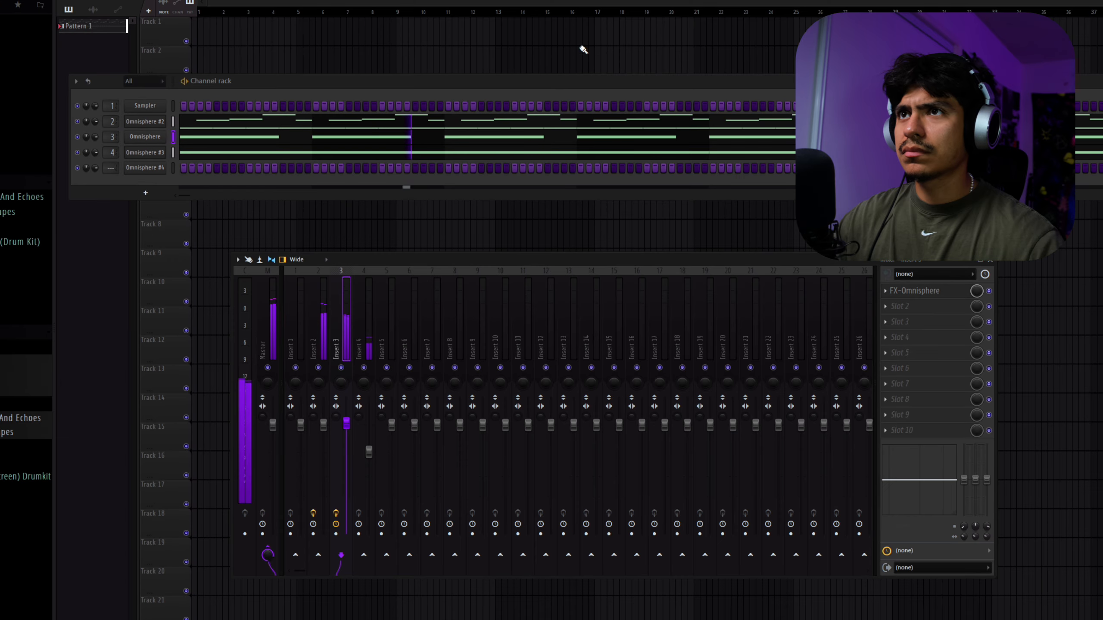
click(158, 139)
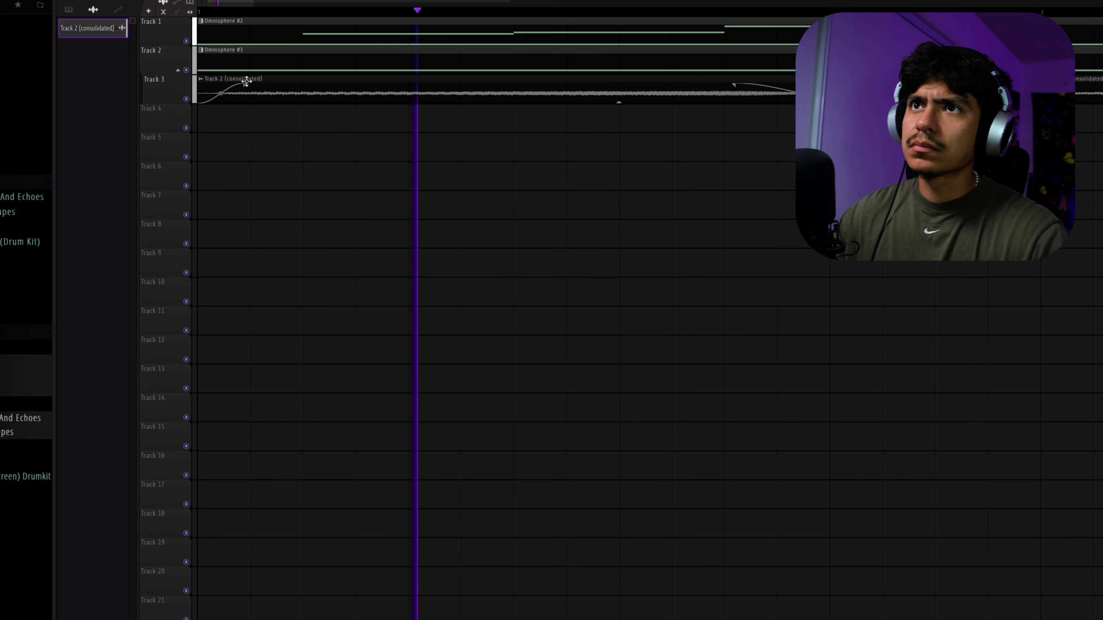
- Remove the fade-ins from the Track 2 (consolidated) clips on Track 3 and play back the arrangement
scroll(728, 110, down, 2)
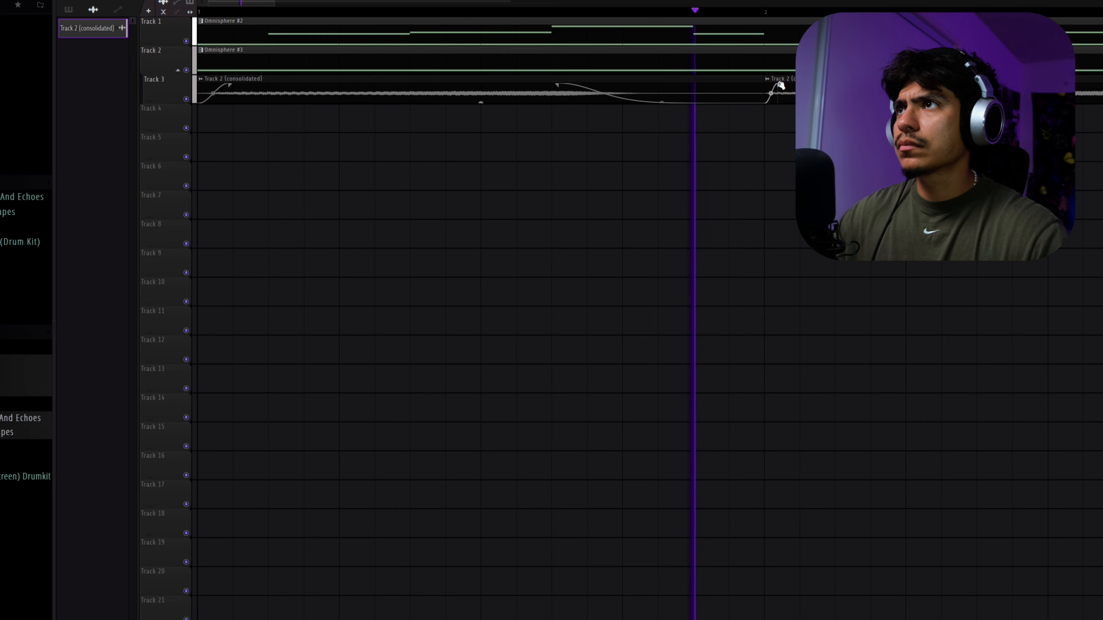
scroll(759, 92, down, 2)
key(space)
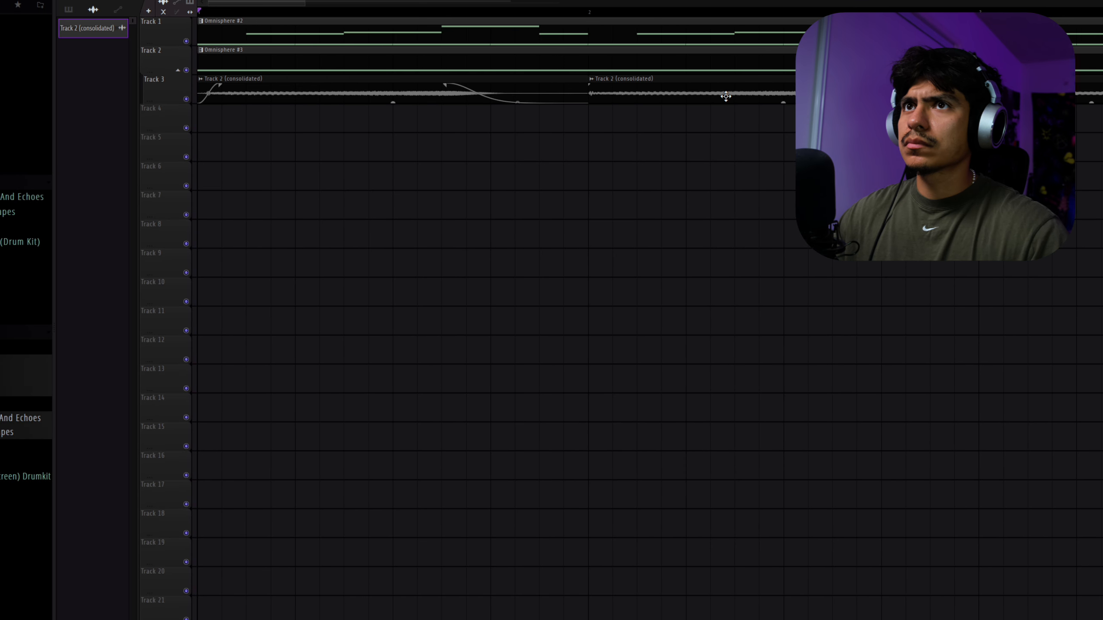
key(space)
scroll(695, 235, down, 6)
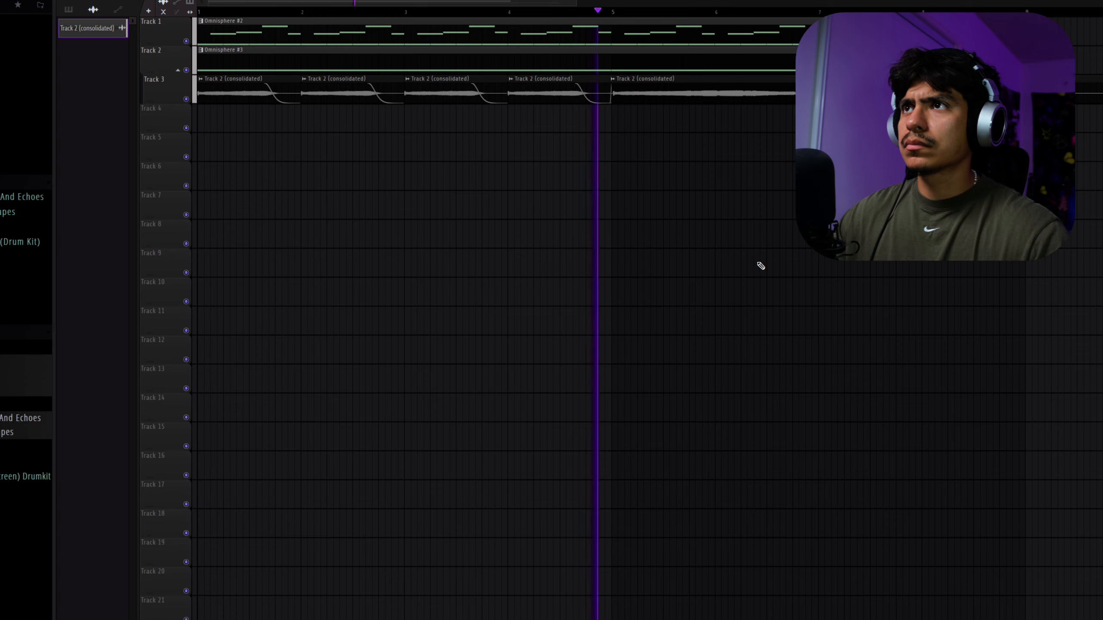
scroll(753, 261, down, 4)
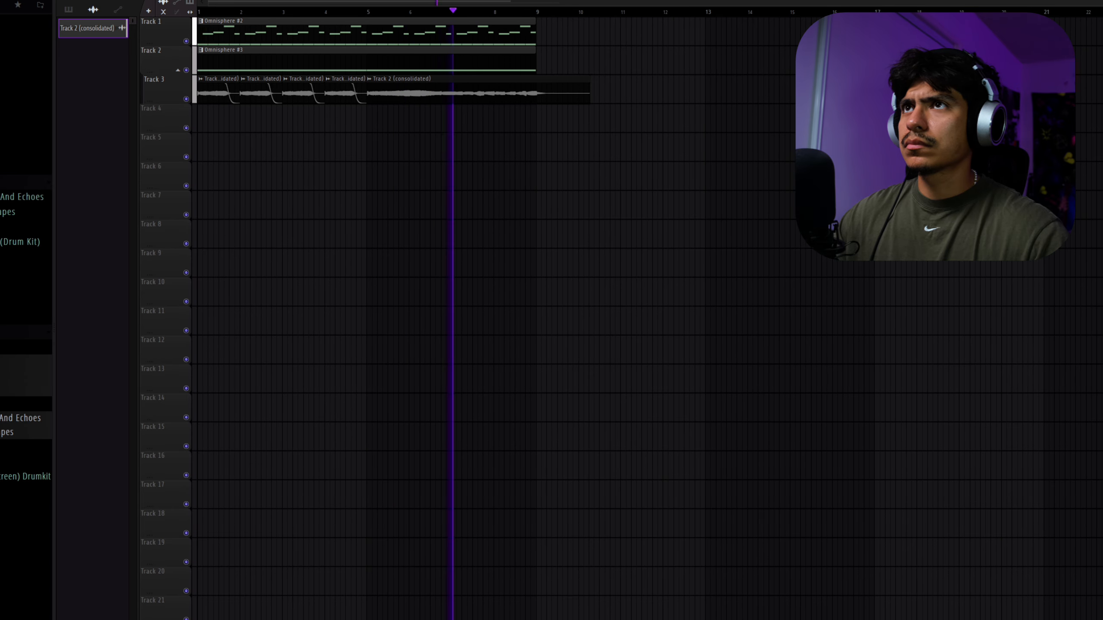
- Route the Track 2 (consolidated) audio clip to mixer track 5 and lower that track's fader slightly
key(F9)
double_click(396, 88)
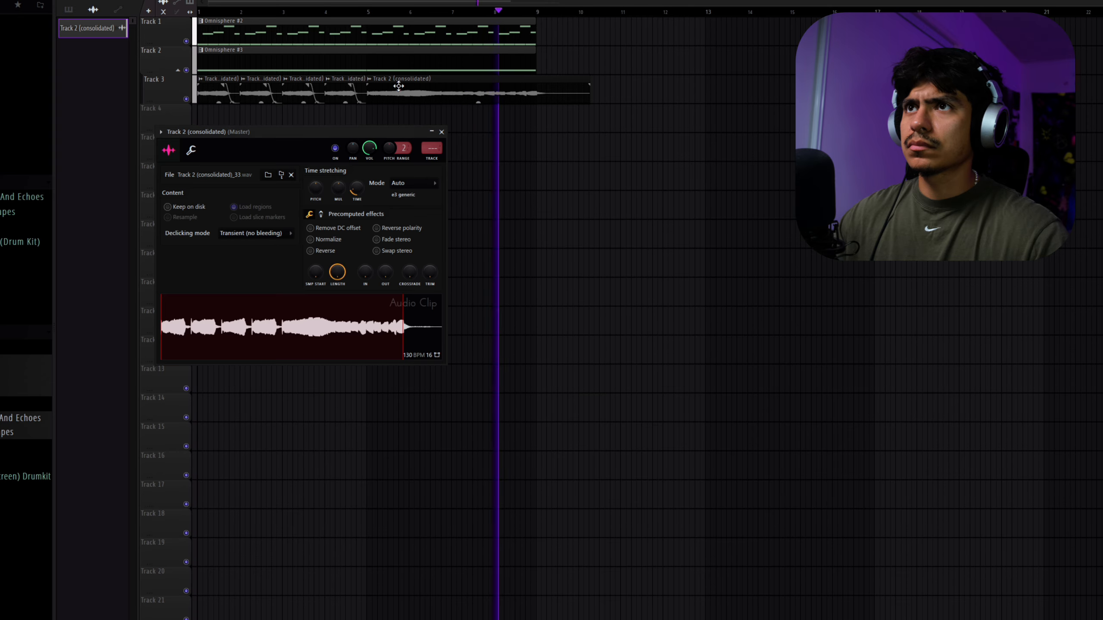
key(ctrl+l)
drag(392, 430, 397, 437)
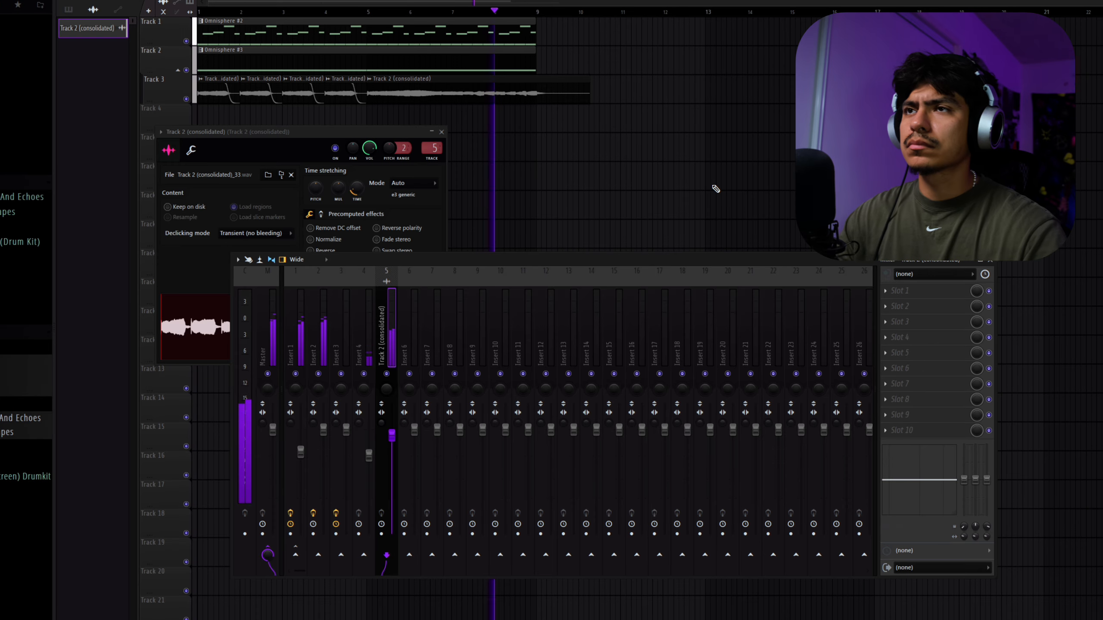
- Audition the SYNTH patches in Electra's Trappin Hard bank, including Strobe 1, Tesla and Water Waves, and settle on SYNTH - Emotional
key(F12)
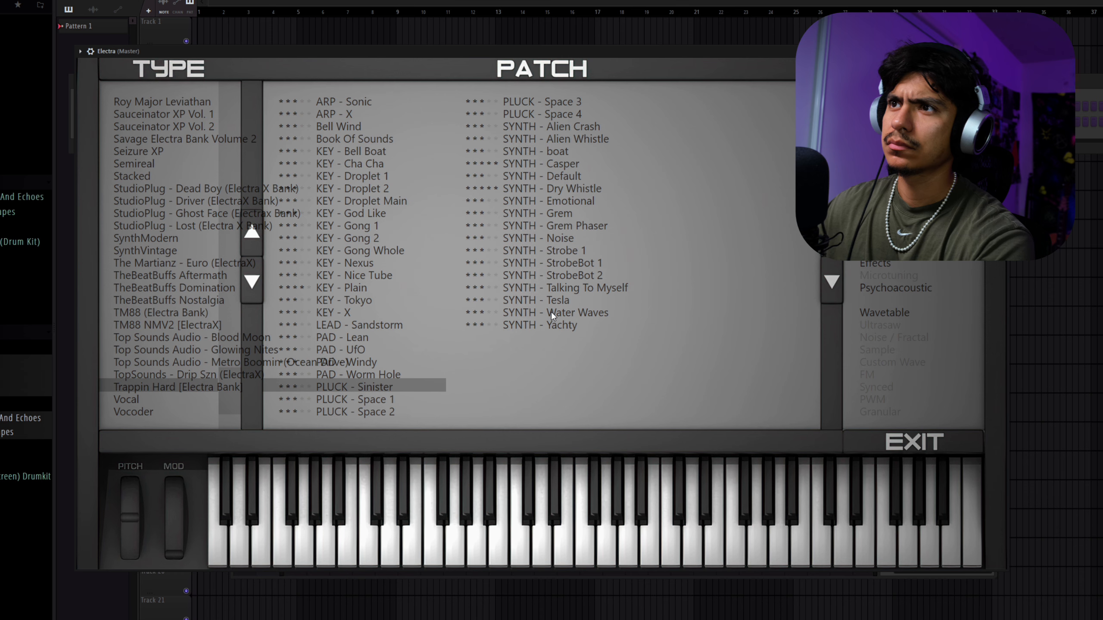
click(560, 288)
click(572, 252)
click(569, 309)
click(570, 301)
click(591, 225)
click(592, 201)
click(585, 212)
click(588, 200)
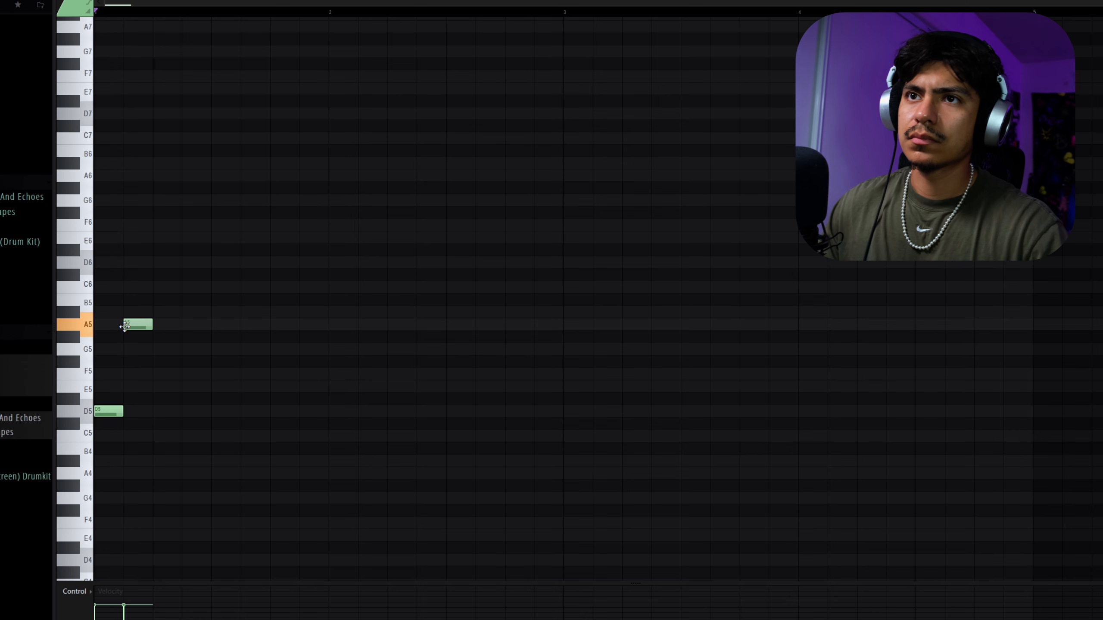
- Add A#5 and D6 after the D5 and A5 notes and repeat the four-note phrase to the end of bar 2
click(158, 312)
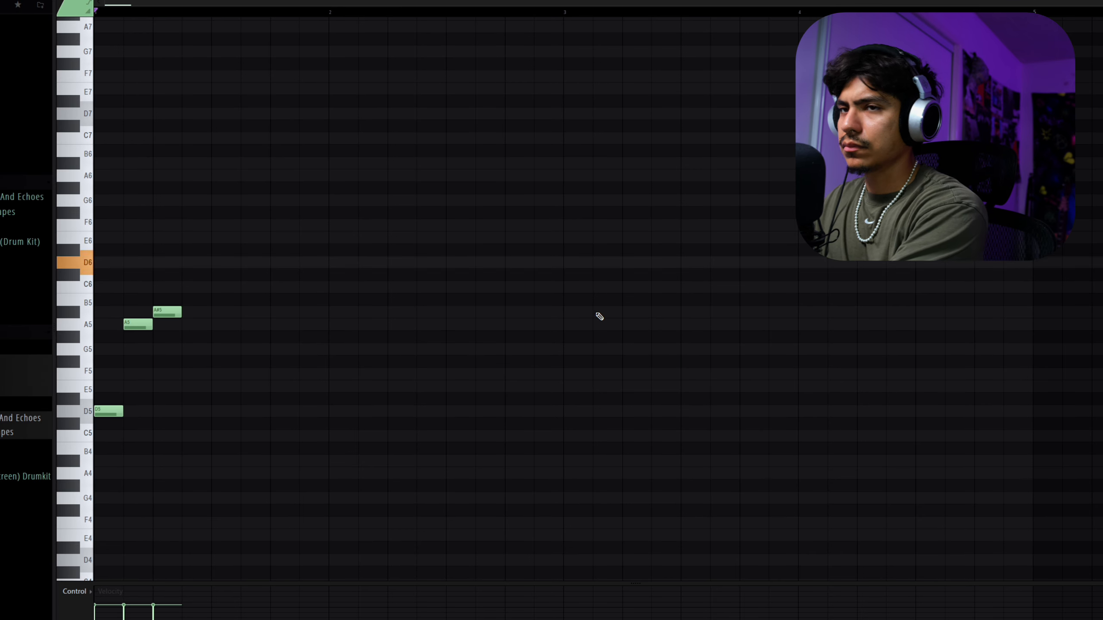
click(193, 263)
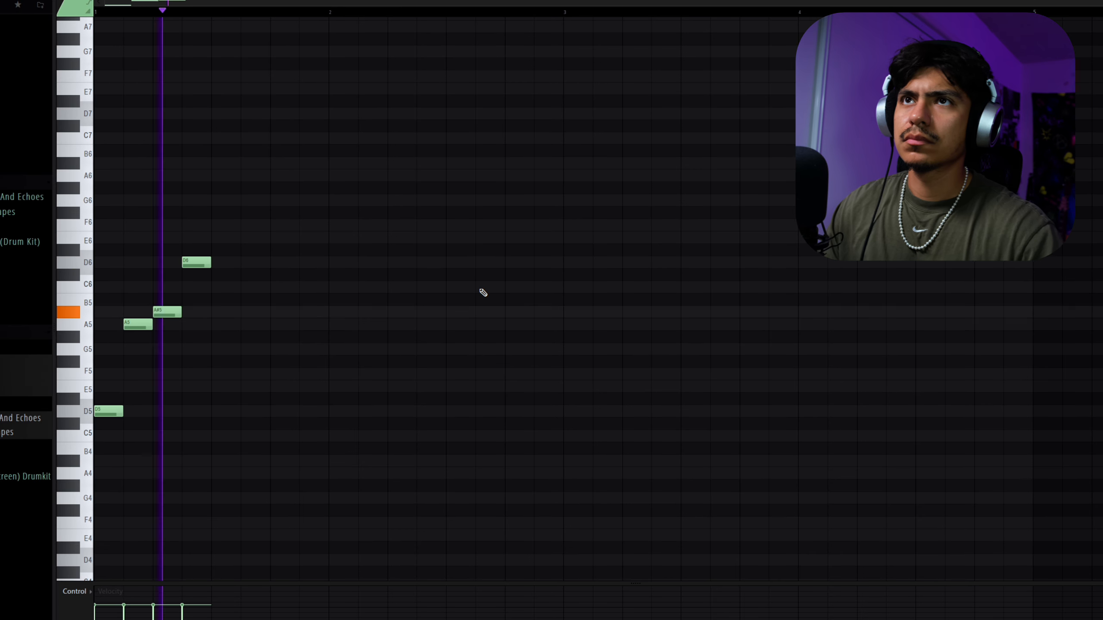
key(ctrl+a)
drag(198, 263, 542, 257)
drag(678, 356, 707, 374)
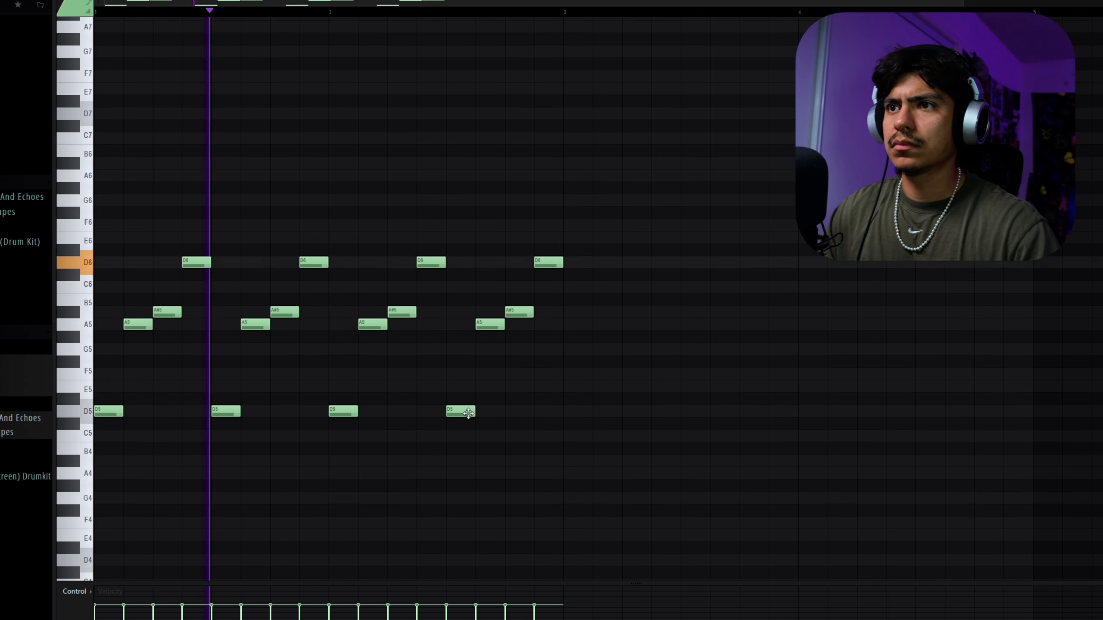
- Try an E5 note beneath the third D6 and remove it
right_click(432, 415)
scroll(432, 416, down, 2)
click(348, 384)
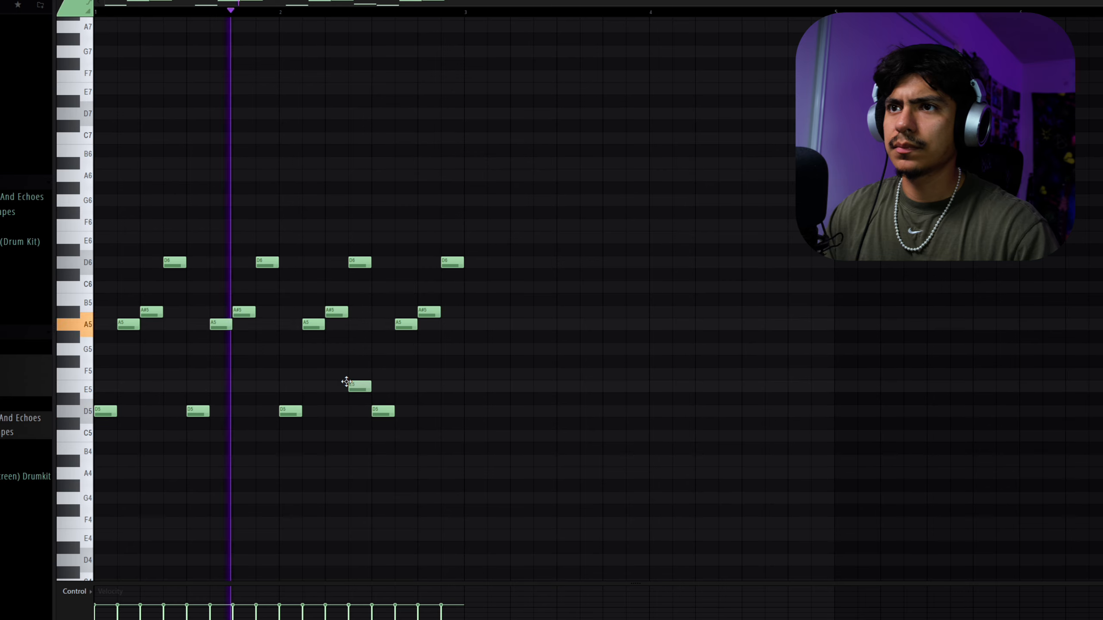
right_click(359, 386)
key(space)
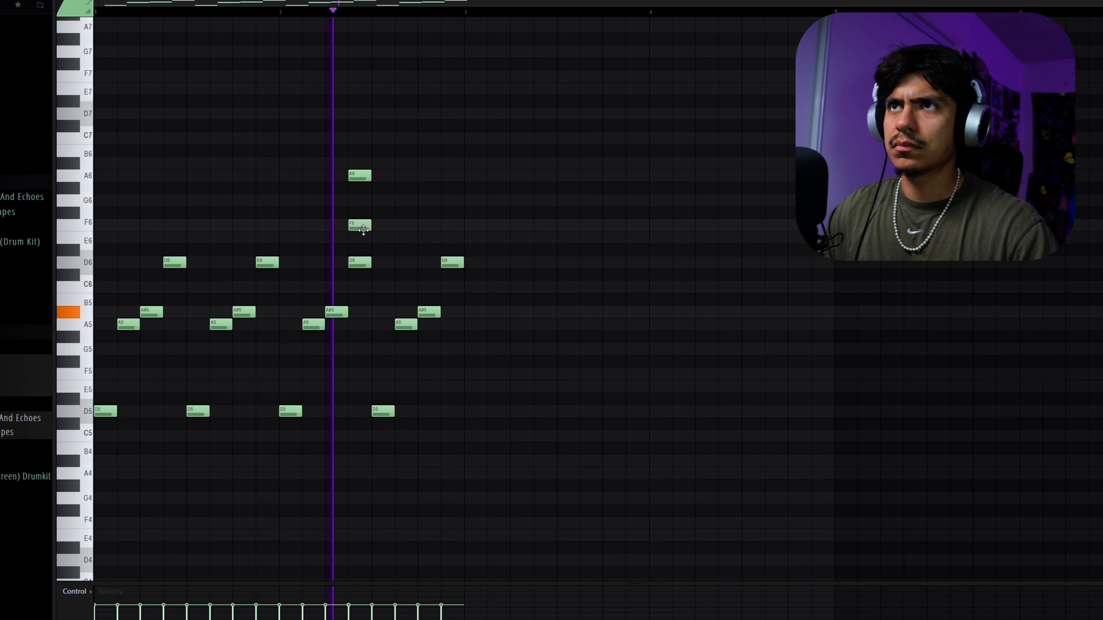
- Shift the A6 and F6 notes at the third D6 down one octave and delete the lowered F5
drag(345, 168, 377, 237)
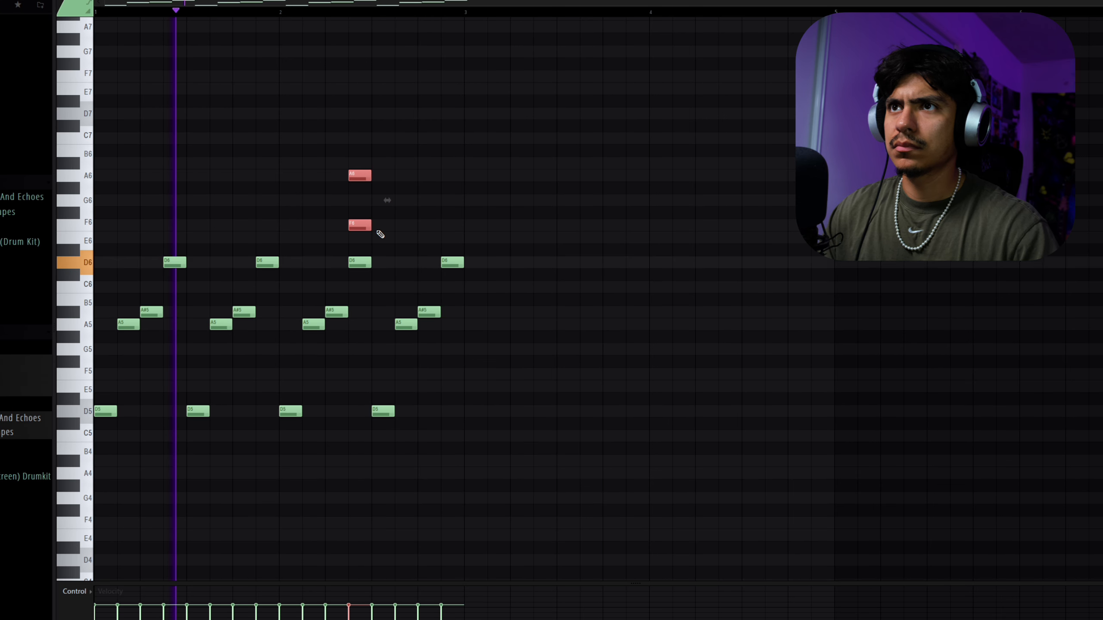
key(ctrl+Down)
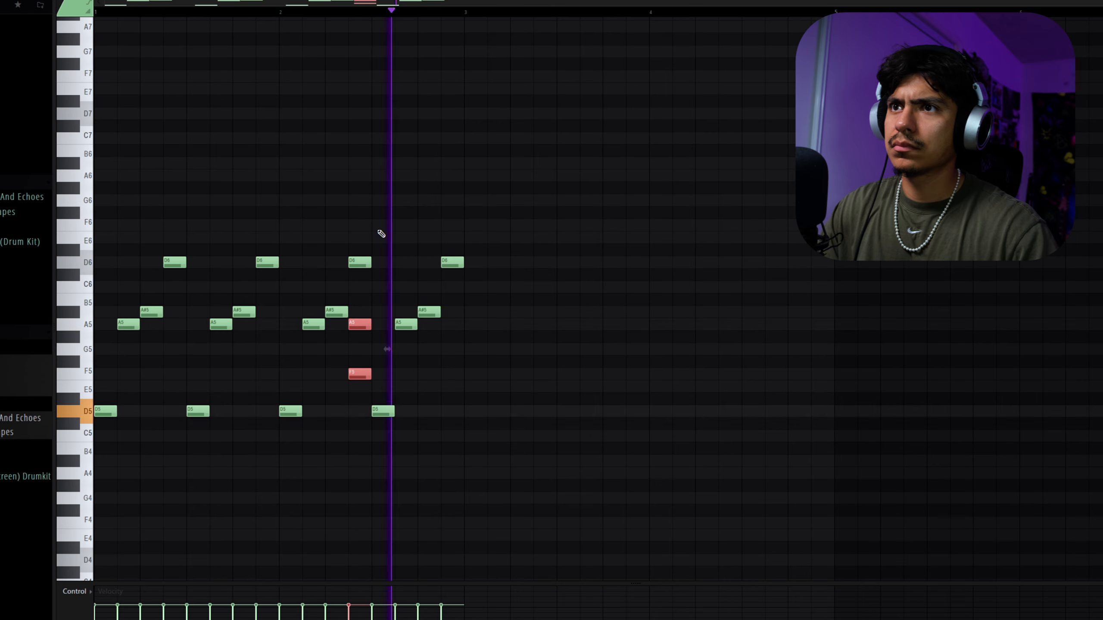
ctrl+click(428, 362)
right_click(360, 373)
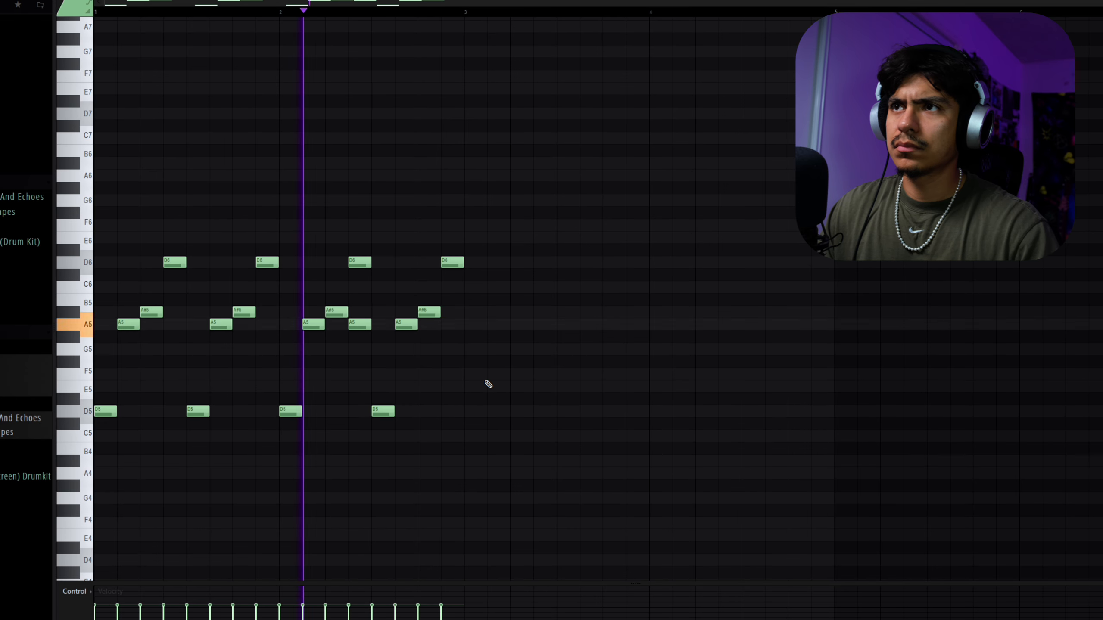
- Try an F5 note beneath the third D6 and extra A5 notes beneath the first two D6 notes
click(352, 374)
click(364, 324)
right_click(359, 374)
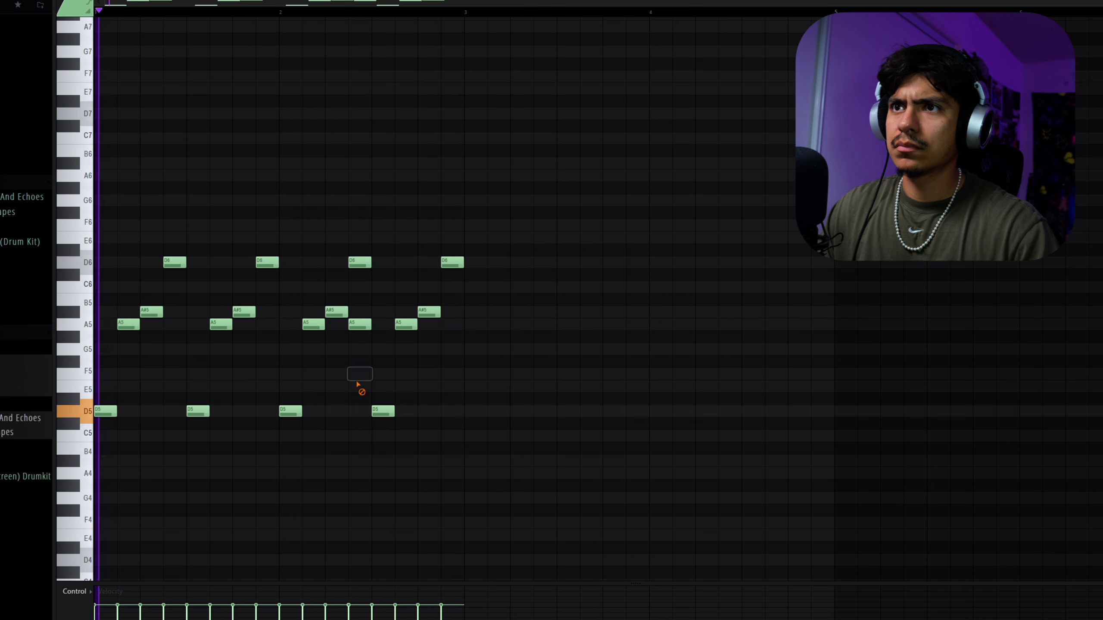
click(581, 364)
right_click(597, 363)
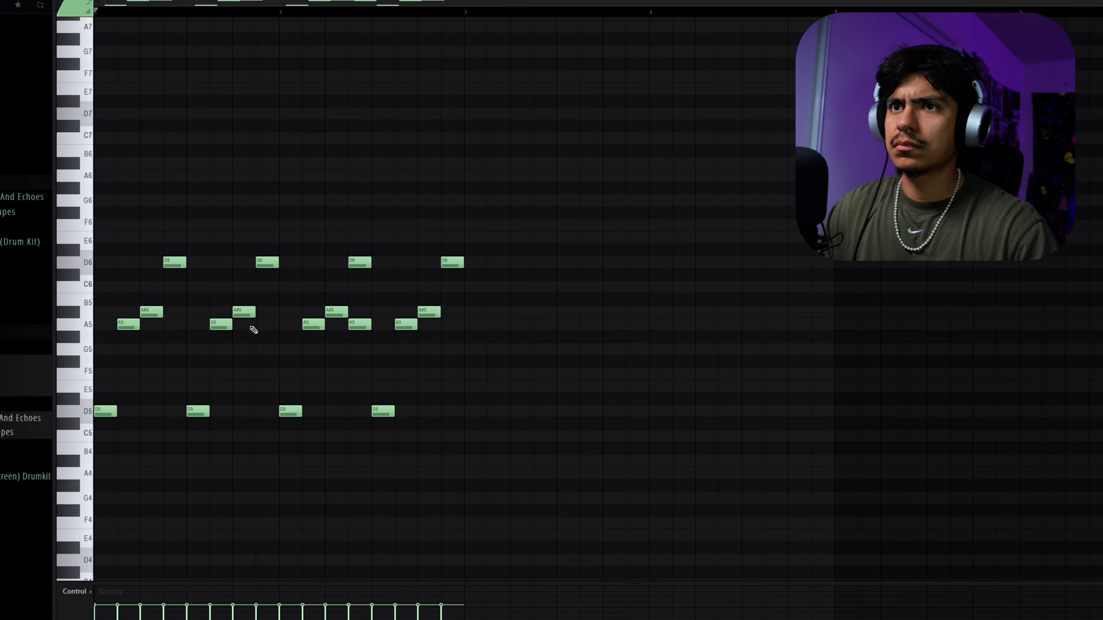
click(265, 326)
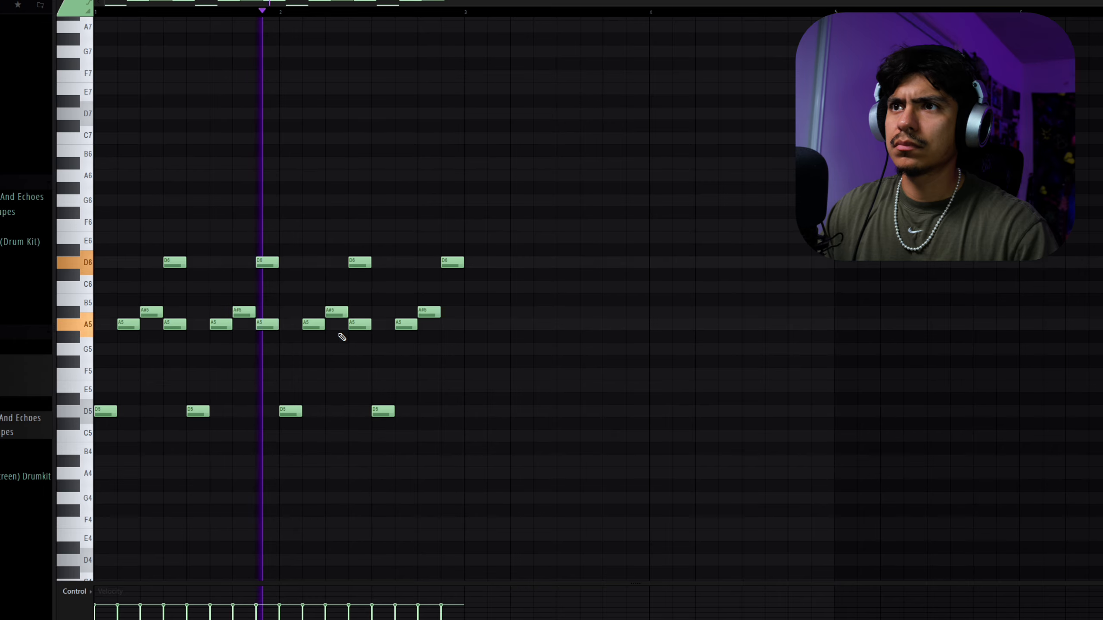
- Duplicate the whole two-bar melody into bars 3 and 4 and deselect the notes
key(ctrl+a)
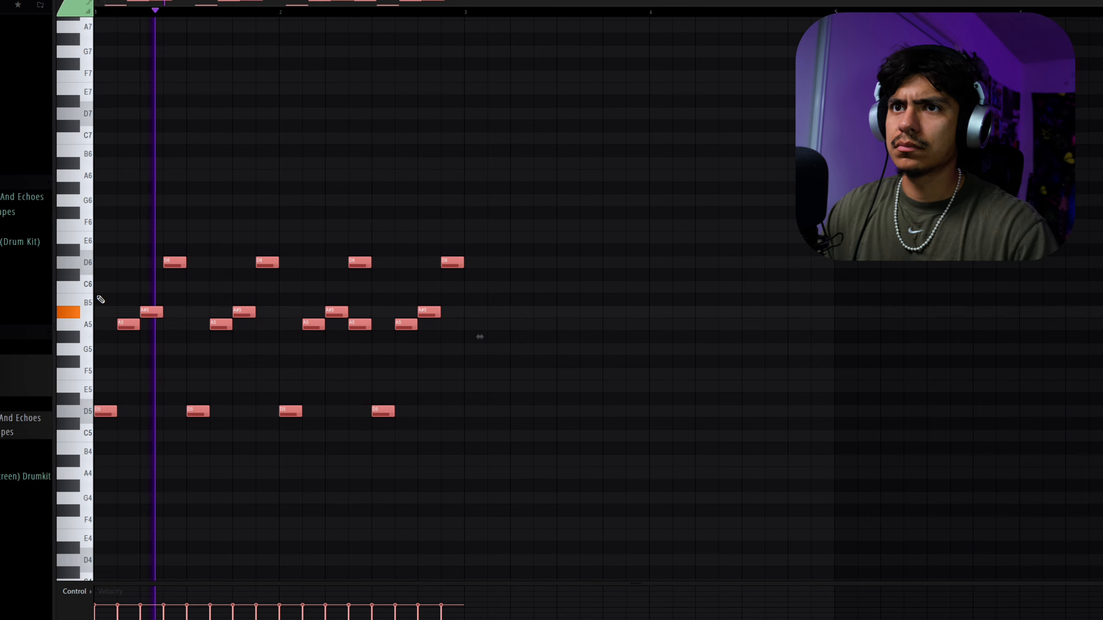
key(ctrl+b)
click(376, 176)
right_click(373, 177)
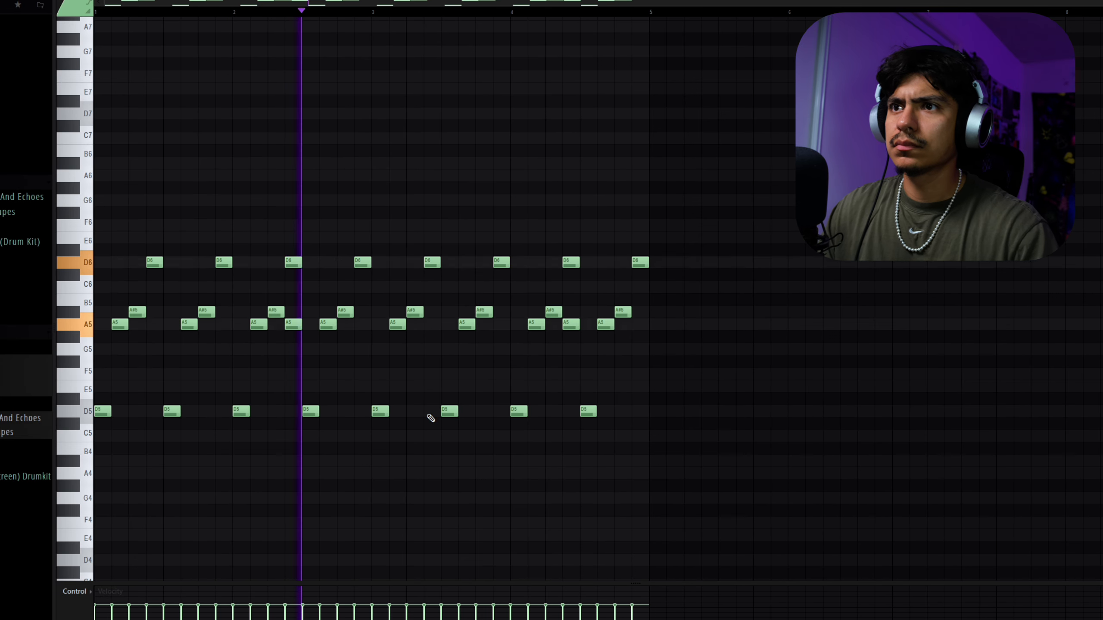
- Copy all notes of the four-bar melody into bars 5 to 8
right_click(450, 363)
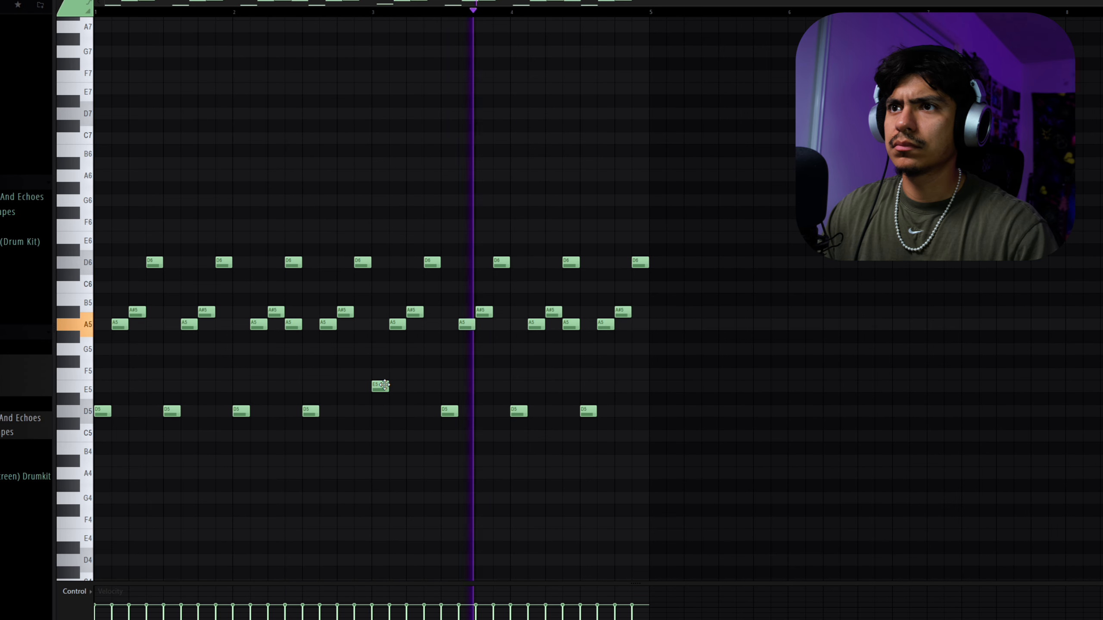
ctrl+drag(831, 453, 99, 248)
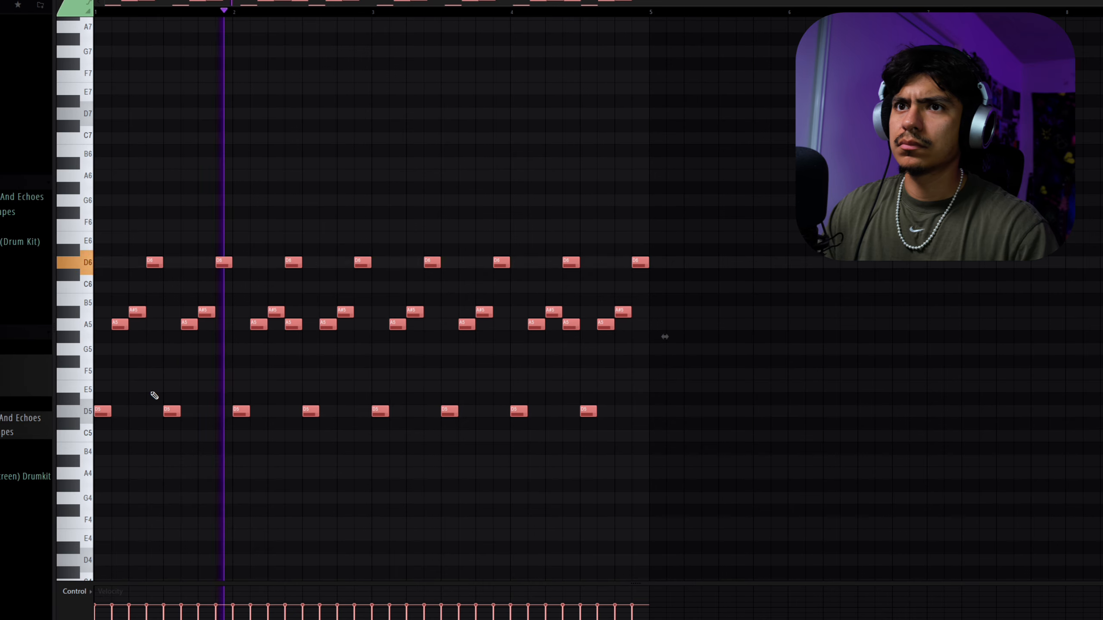
shift+drag(104, 414, 654, 416)
ctrl+click(757, 458)
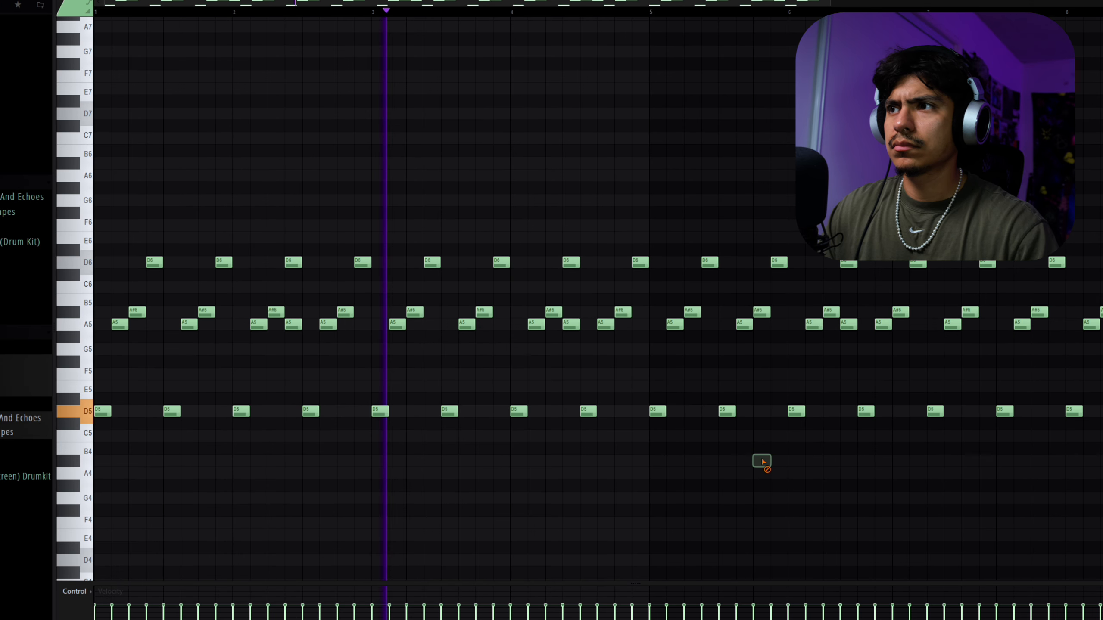
- Raise the last D5 in bar 4 to G5 and delete the A5 doubling the D6 just before it
scroll(840, 460, down, 2)
ctrl+drag(1017, 454, 486, 396)
drag(458, 260, 461, 299)
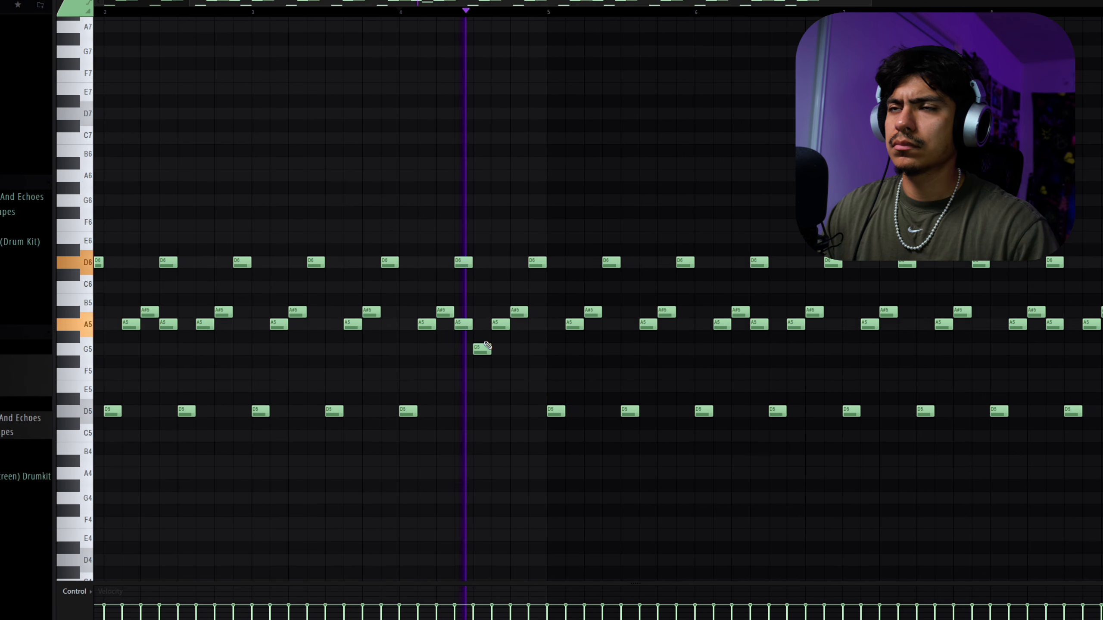
scroll(469, 324, down, 2)
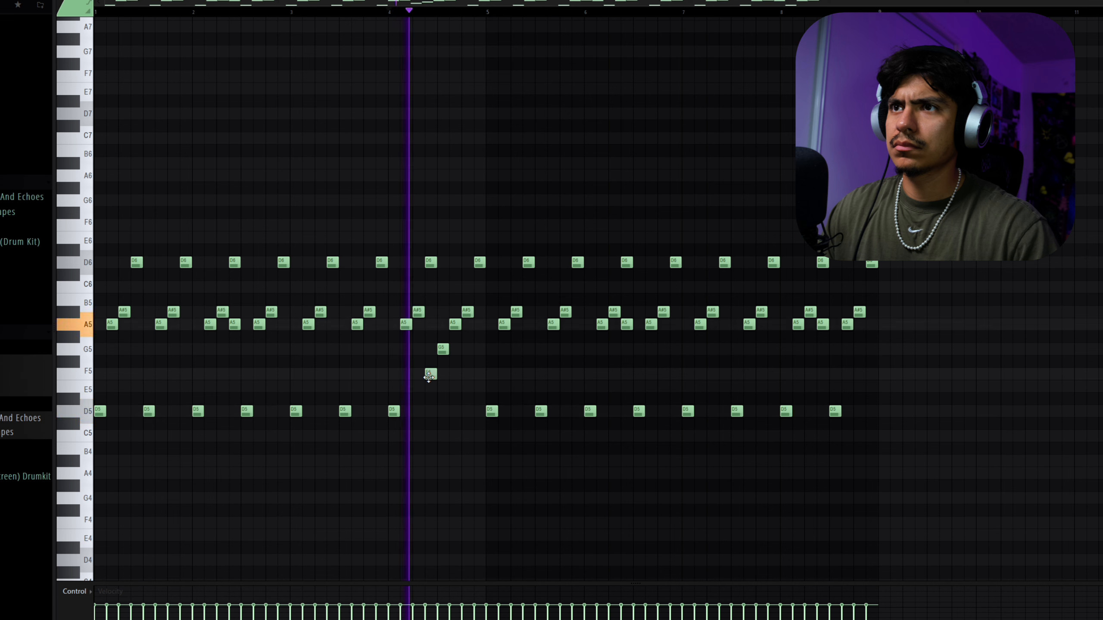
drag(429, 376, 430, 326)
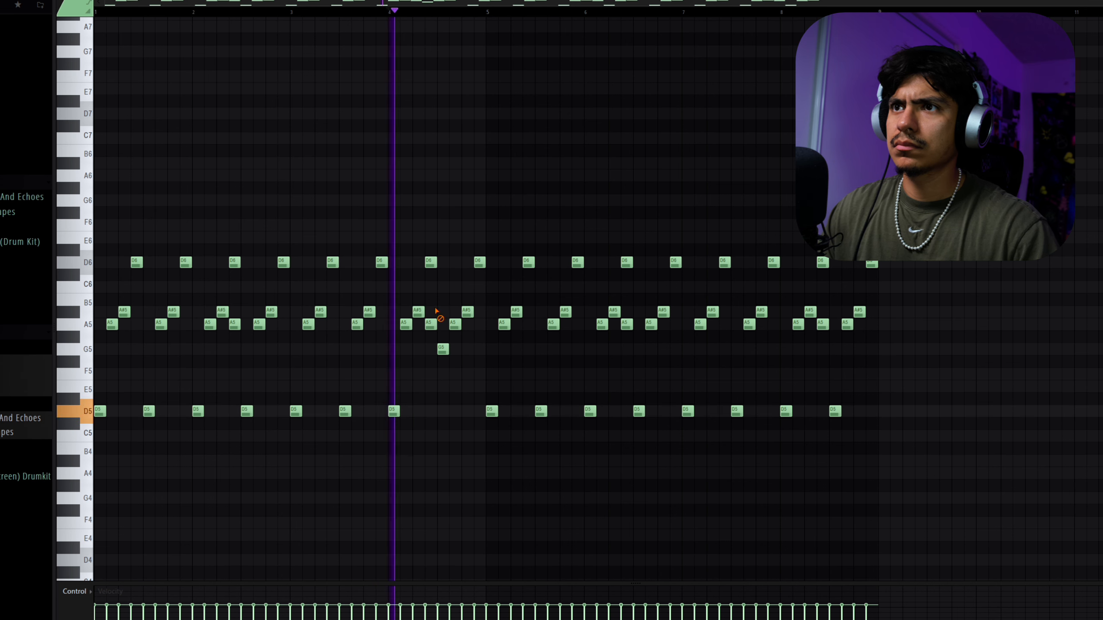
right_click(432, 324)
- Try lowering the D6 before bar 4's G5 to F5, and undo the move
scroll(432, 265, up, 2)
key(space)
key(space)
drag(431, 265, 438, 380)
key(ctrl+z)
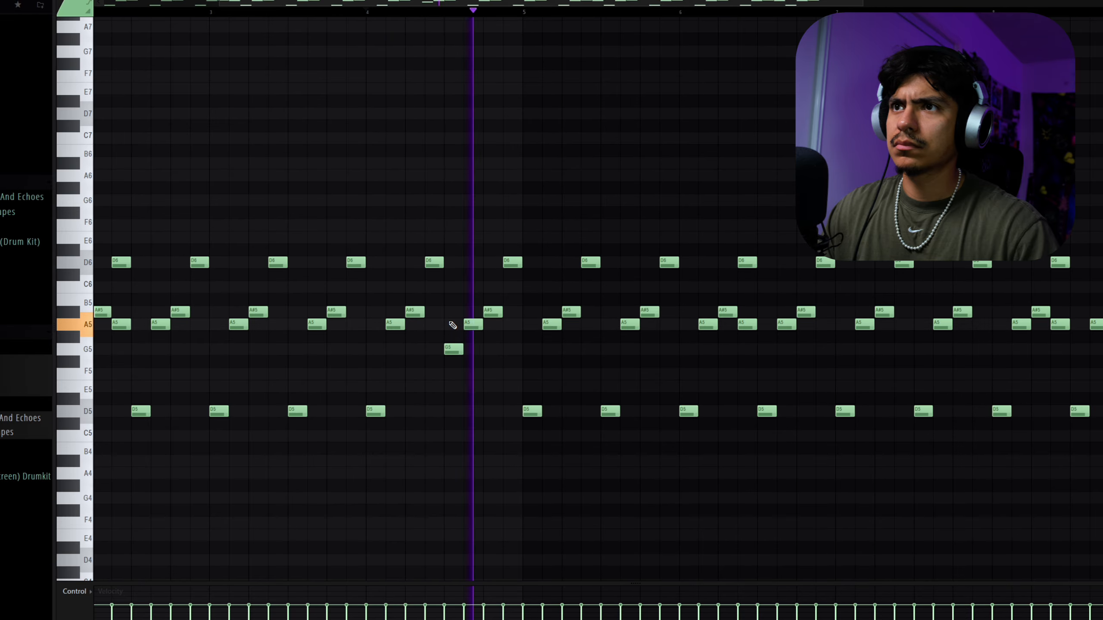
- Rework the end of bar 4 with D5 and D6 together before the G5 and the final D6 lowered to A5
drag(435, 266, 439, 321)
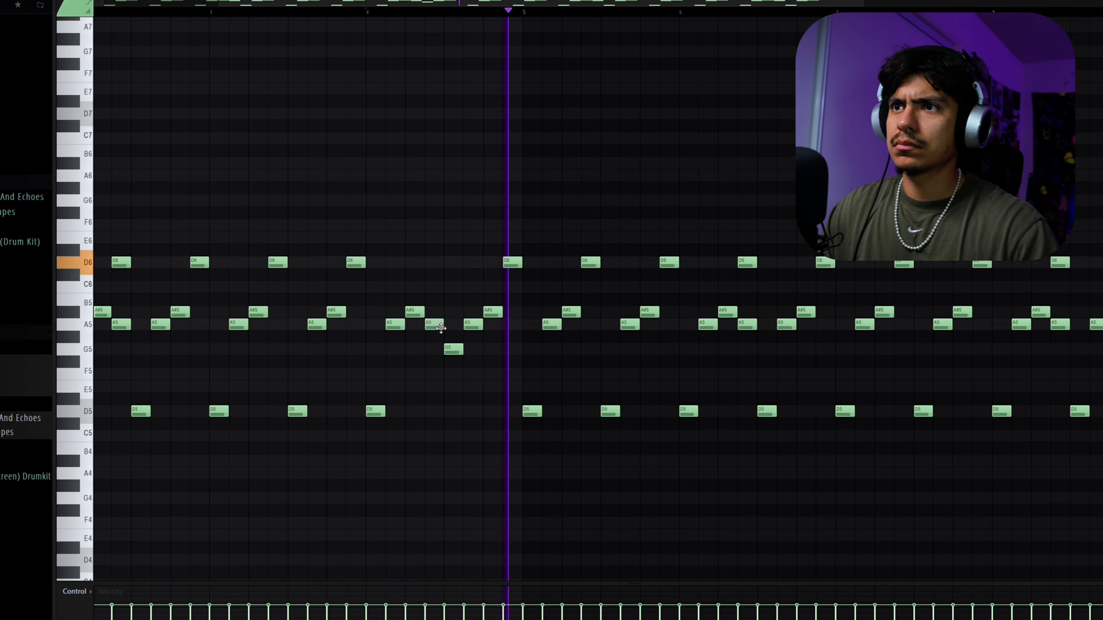
drag(439, 329, 435, 385)
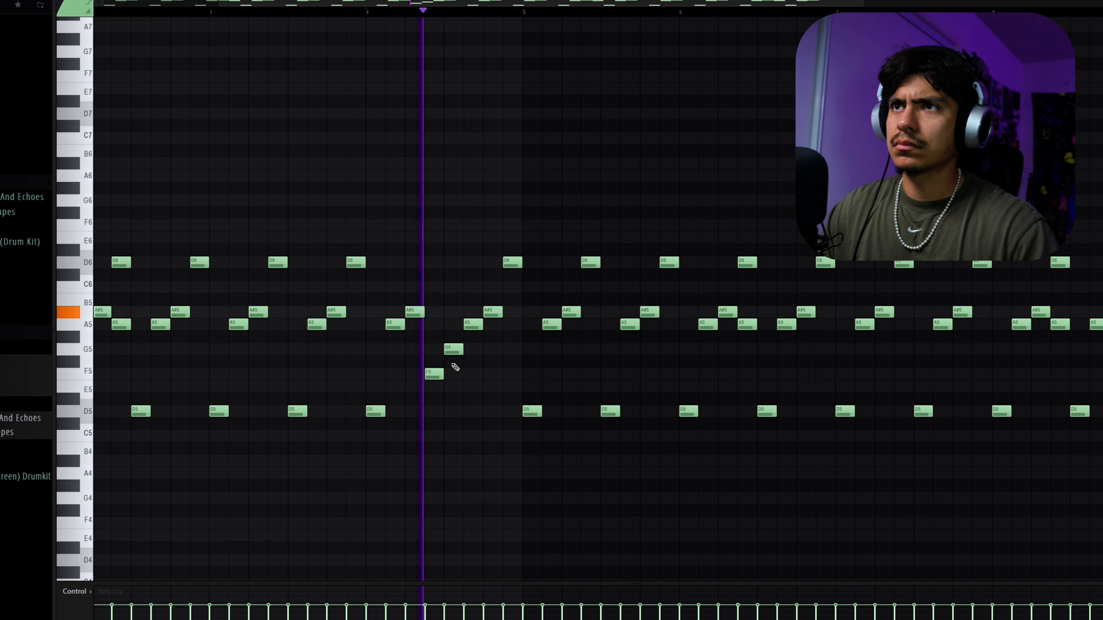
drag(442, 372, 430, 414)
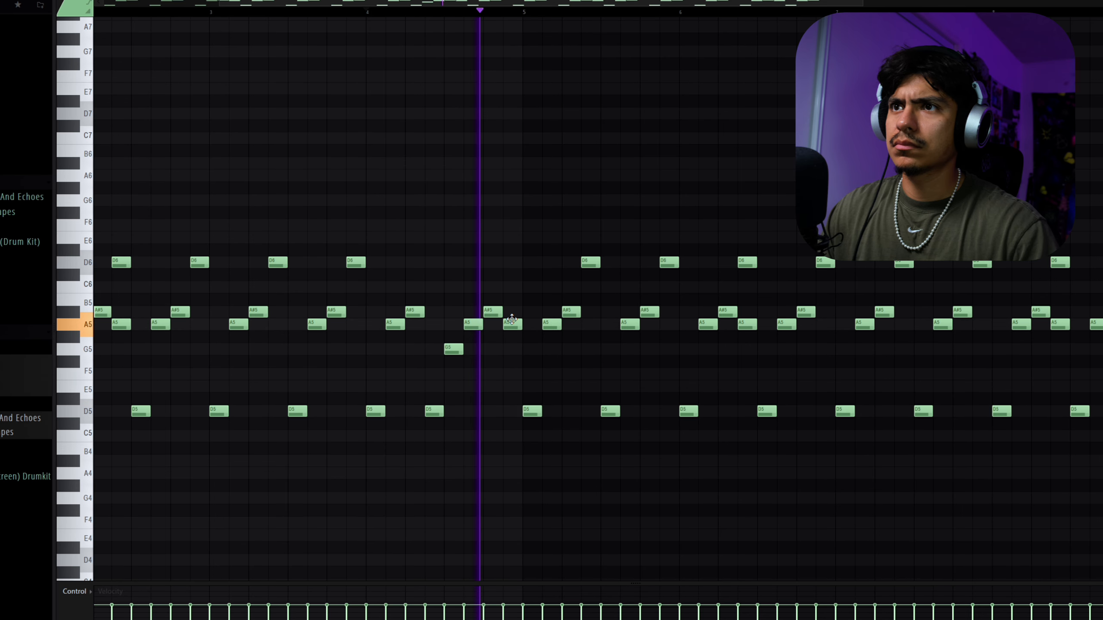
click(422, 259)
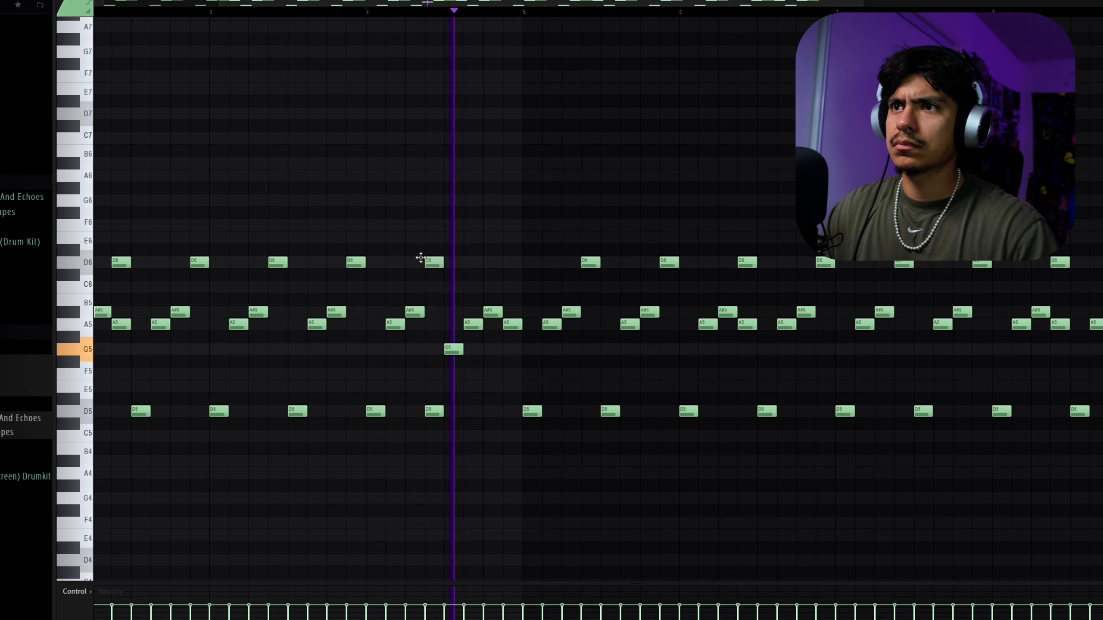
- Replace the notes in bars 5 to 8 with a duplicate of the revised first four bars
scroll(380, 196, down, 3)
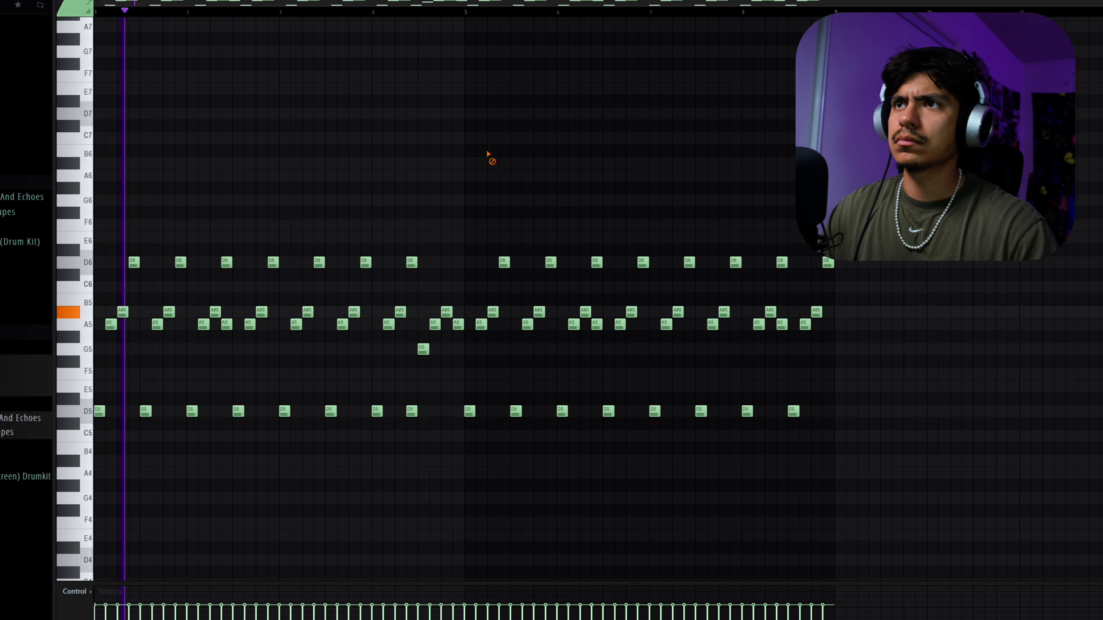
drag(938, 478, 477, 179)
key(Delete)
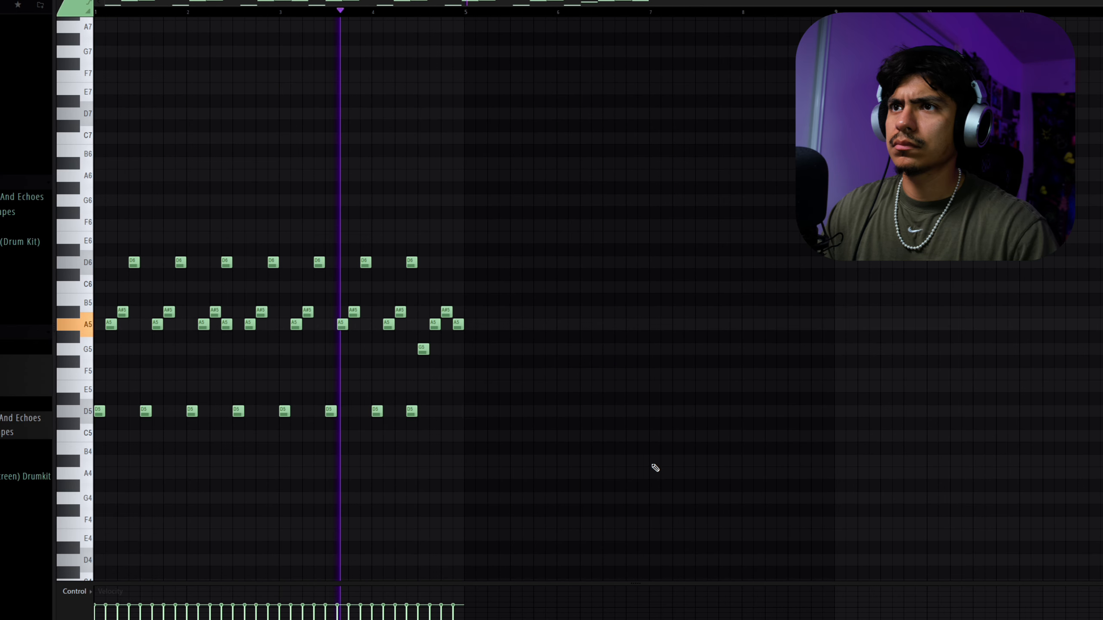
key(ctrl+a)
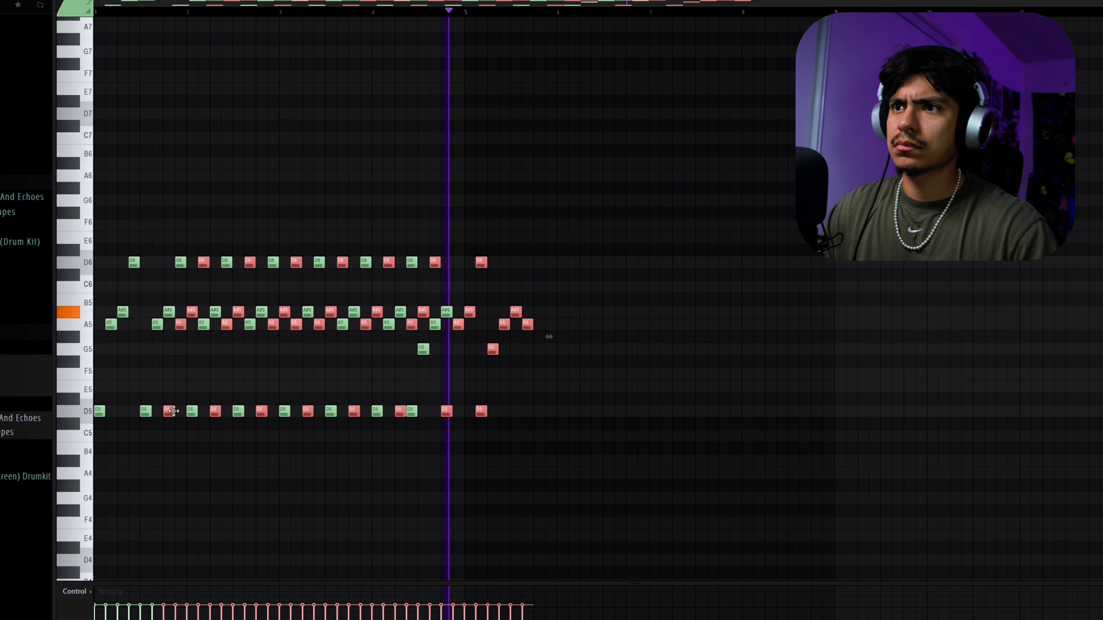
key(ctrl+b)
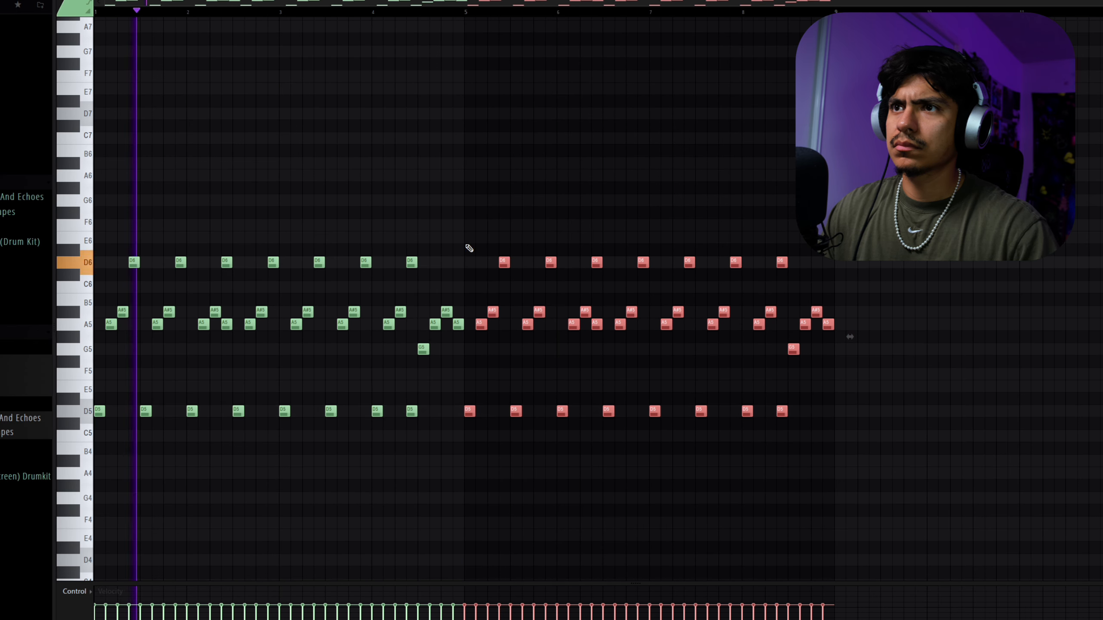
- Delete the D5 beneath bar 4's D6 and change the D5 notes in bars 5 to 8 to F5 and E5
click(347, 12)
click(500, 126)
right_click(501, 125)
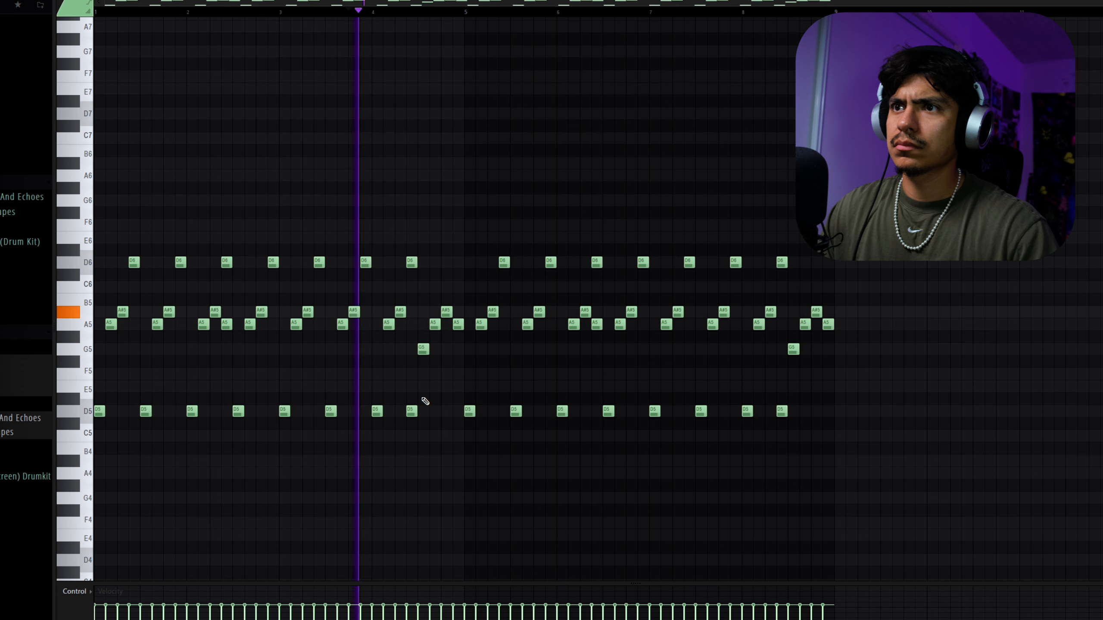
ctrl+scroll(425, 399, up, 4)
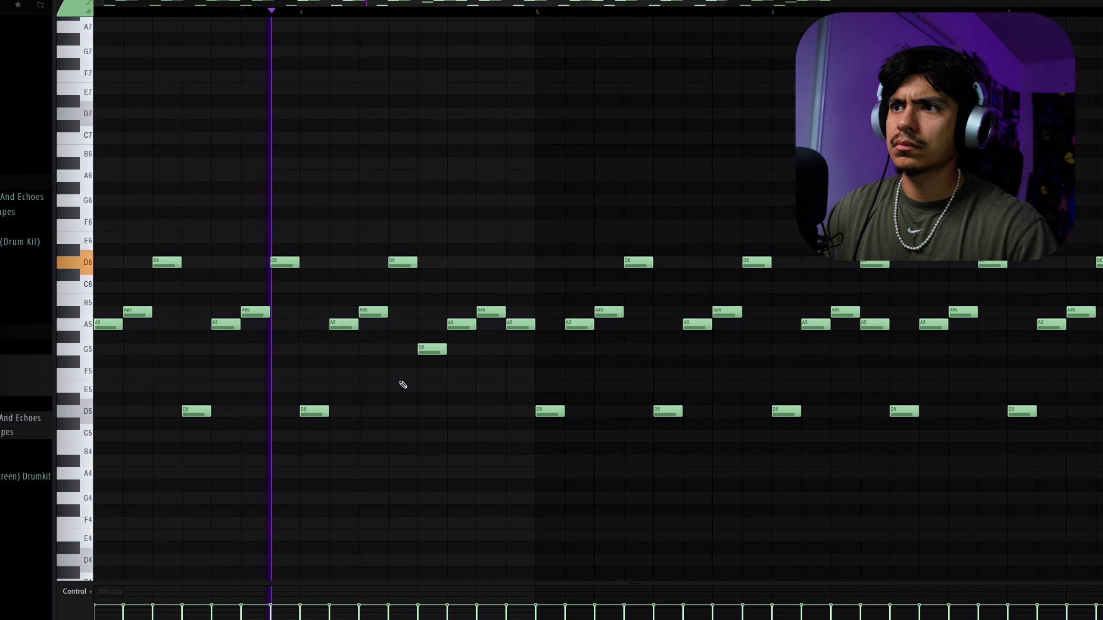
ctrl+scroll(398, 374, down, 3)
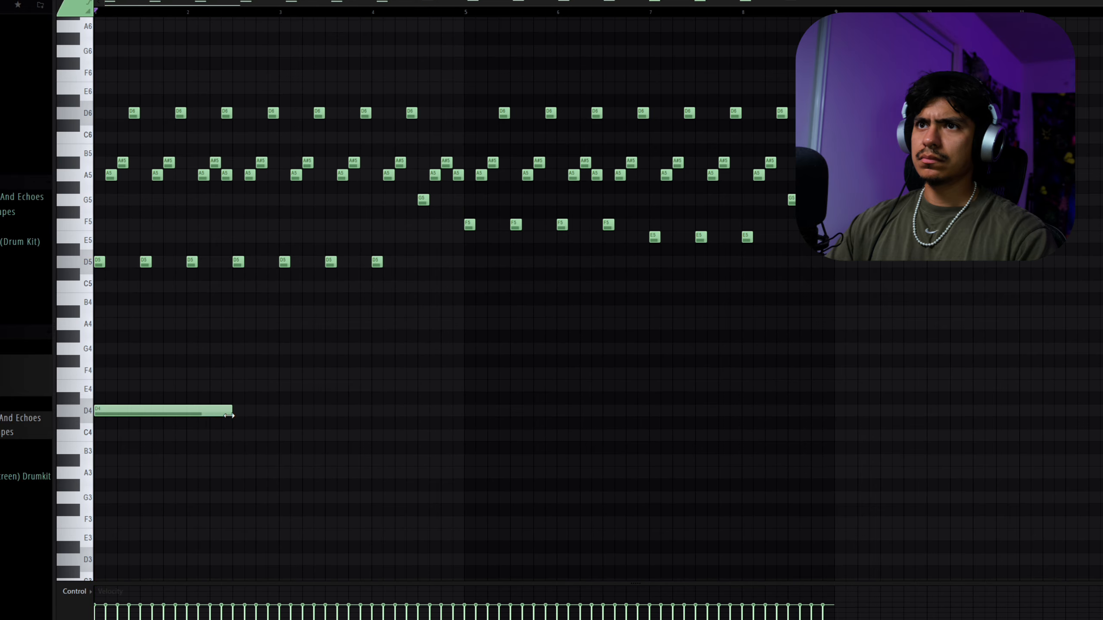
- Extend the long D4 note to fill bars 1 to 4 and add an F4 note spanning bars 5 to 8
key(space)
drag(229, 415, 463, 416)
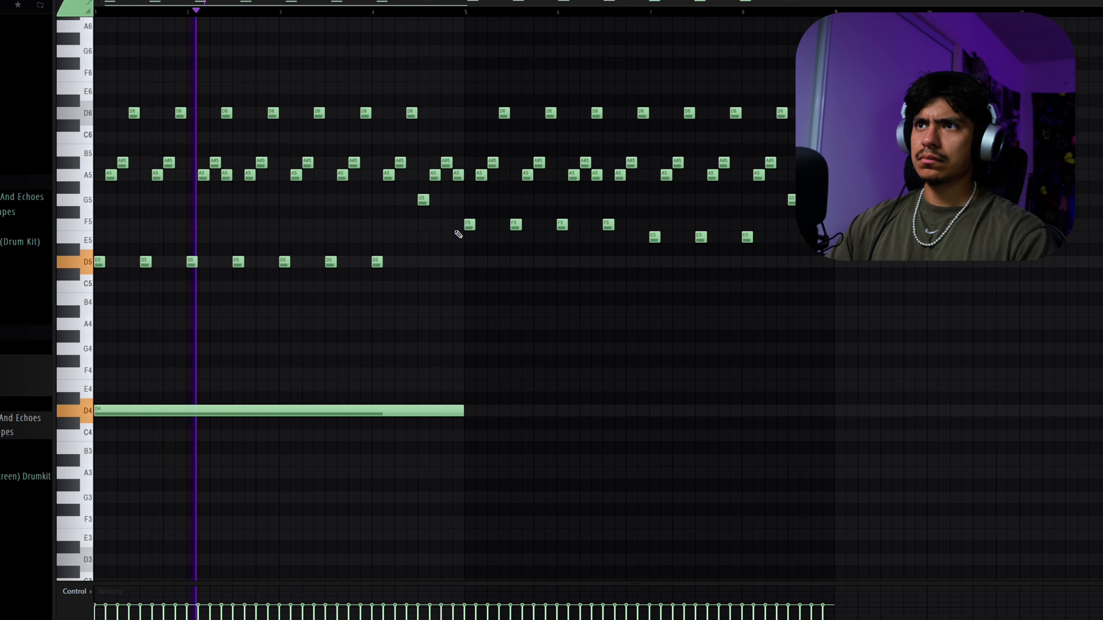
click(472, 374)
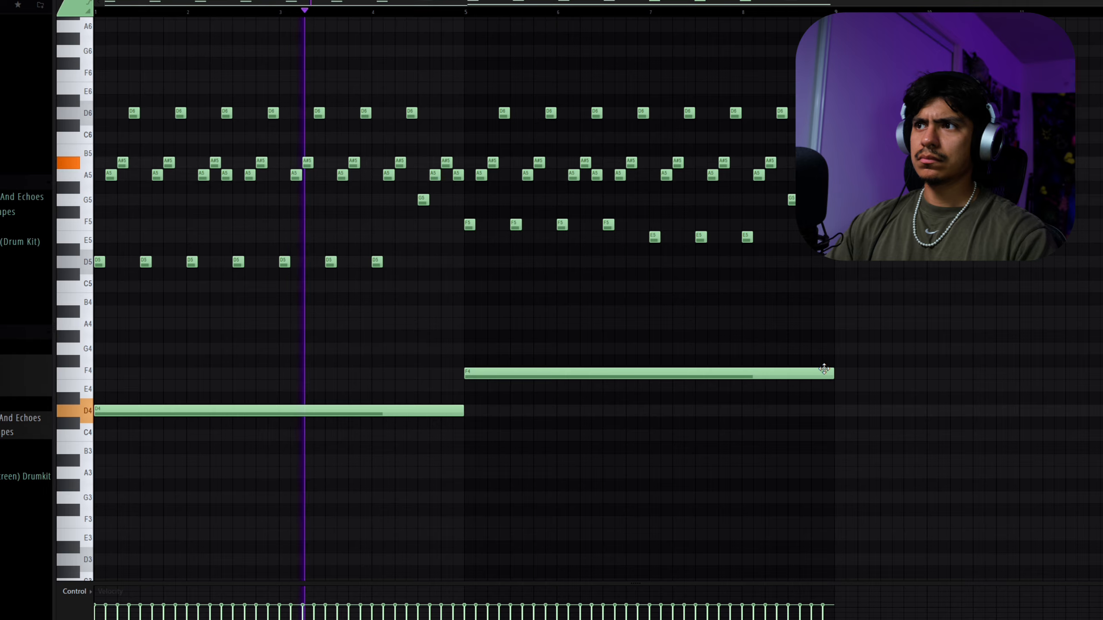
- Shorten the F4 note to bars 5 and 6 and add an E4 note spanning bars 7 and 8
drag(824, 369, 622, 379)
click(626, 386)
click(691, 350)
right_click(703, 350)
drag(784, 386, 834, 387)
click(725, 312)
right_click(731, 312)
scroll(763, 311, up, 2)
scroll(763, 311, up, 1)
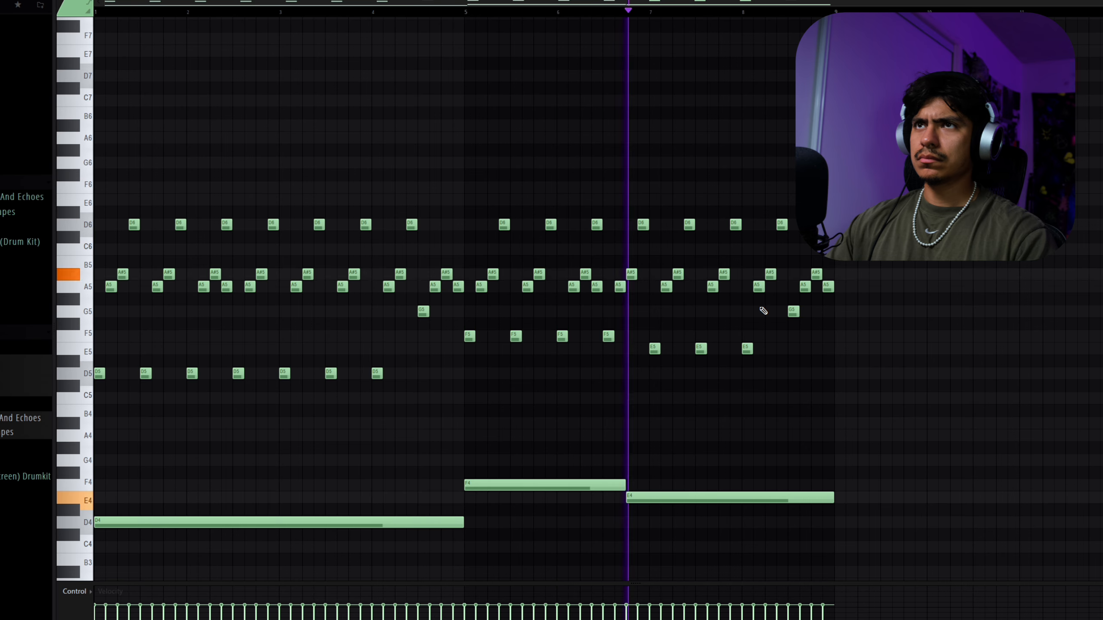
mouse_move(642, 498)
mouse_down()
mouse_move(652, 496)
mouse_move(636, 487)
mouse_move(659, 496)
mouse_up()
mouse_move(857, 498)
mouse_down()
mouse_move(822, 498)
mouse_move(832, 496)
mouse_up()
click(799, 434)
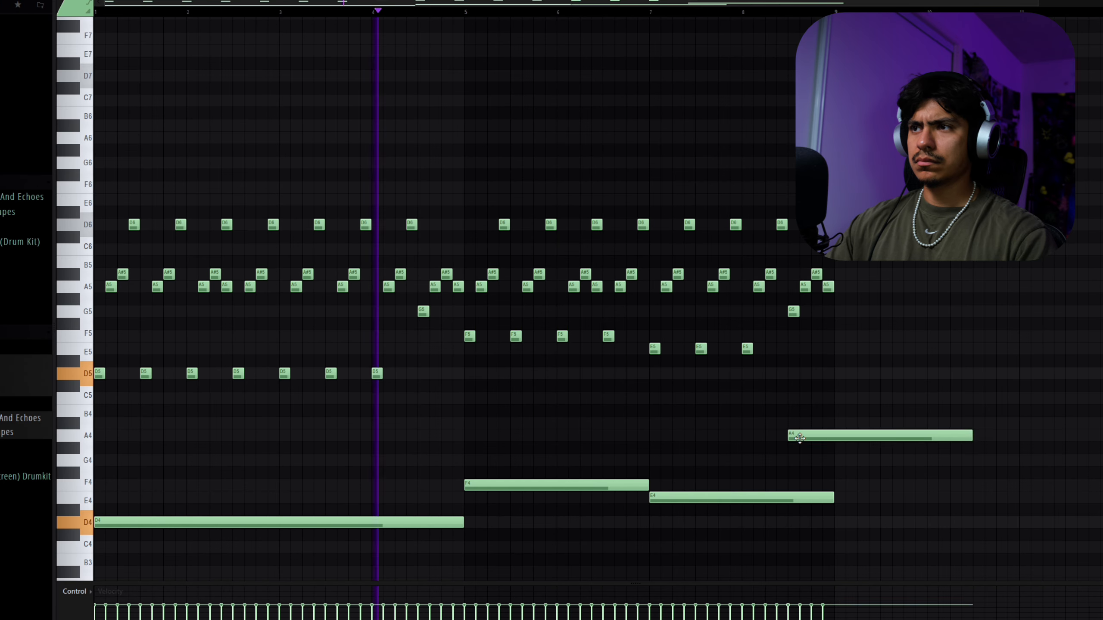
right_click(818, 432)
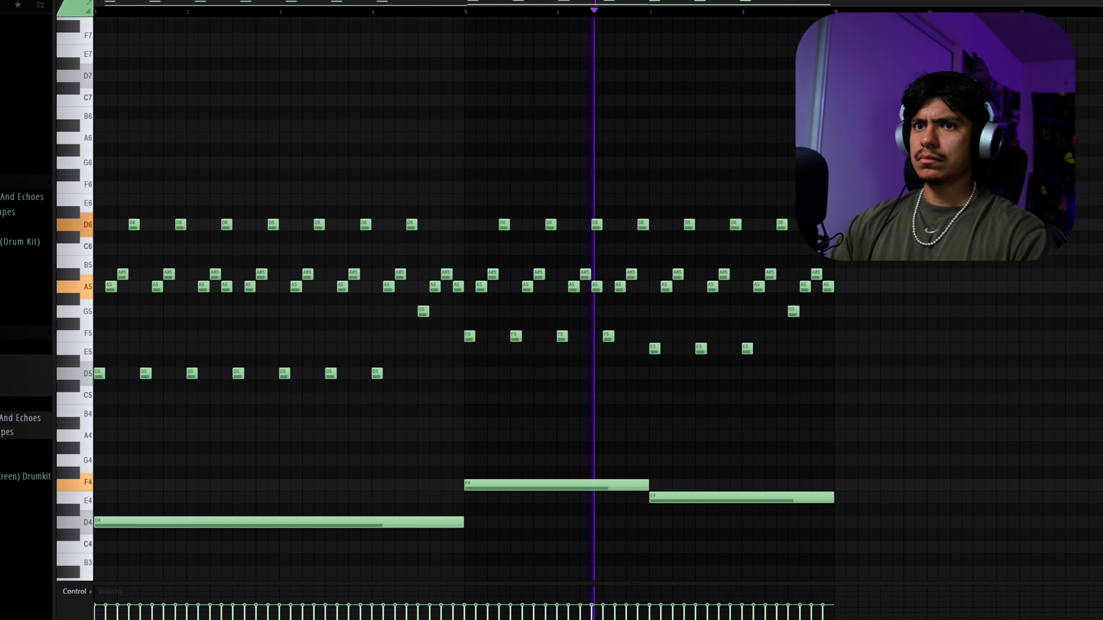
- In the Electra #2 piano roll, arrange a four-note motif of G6, A#6, A6 and G6 across the first half of bar 1
key(F9)
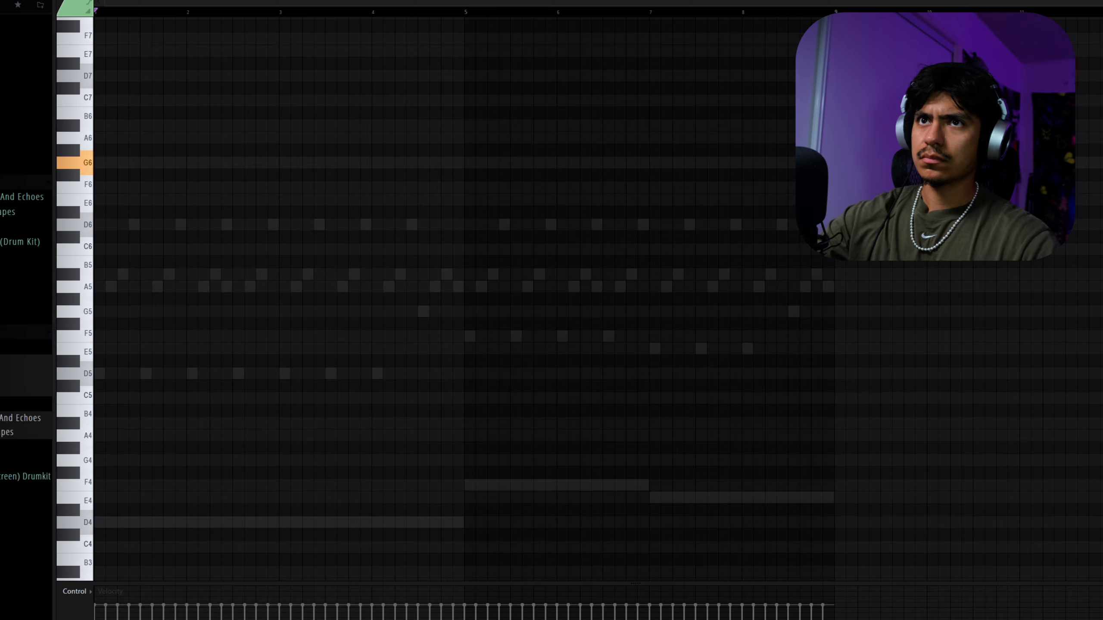
drag(108, 150, 93, 163)
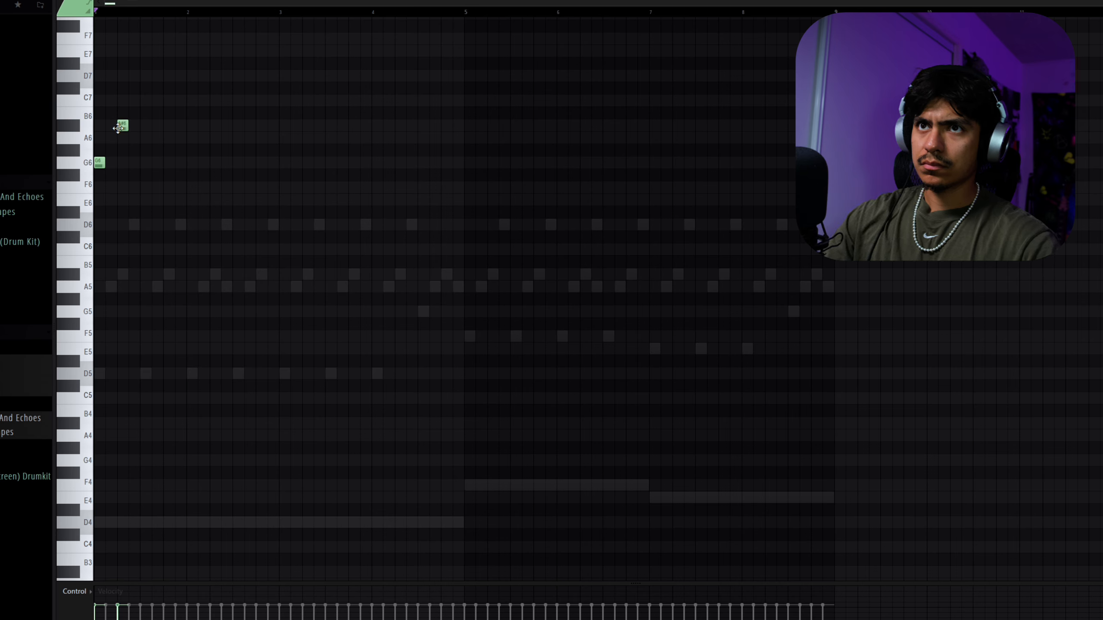
click(112, 165)
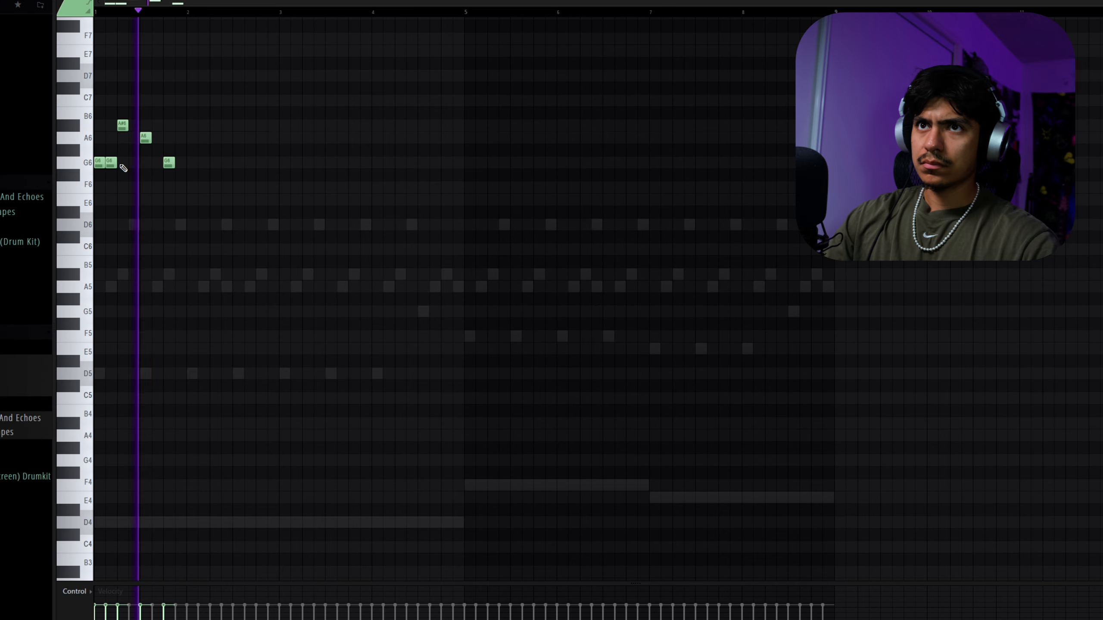
click(111, 125)
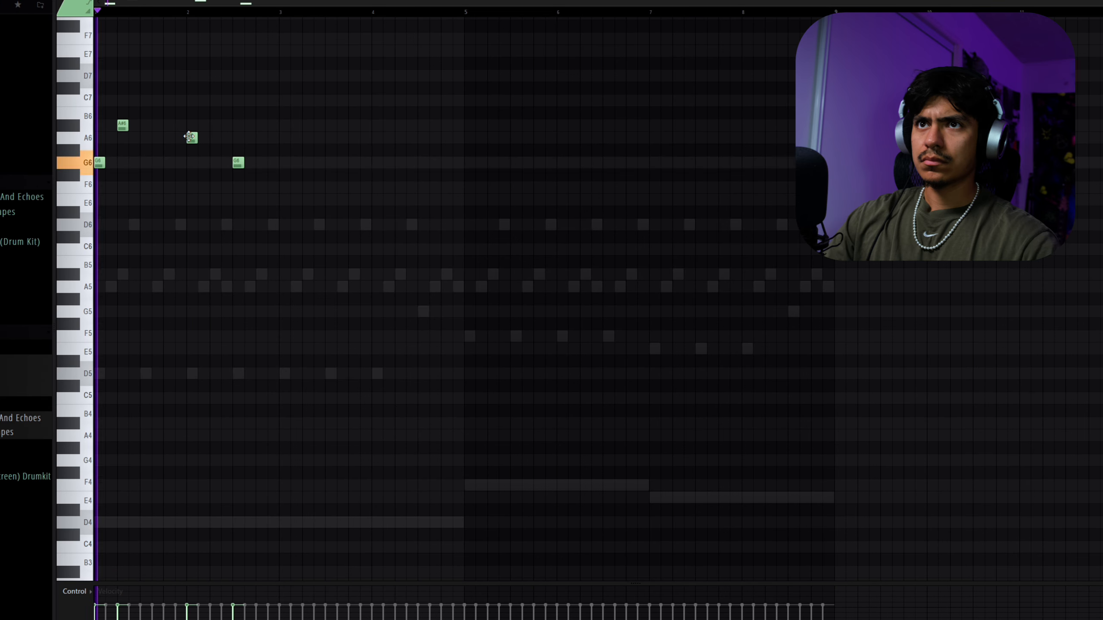
drag(189, 136, 132, 137)
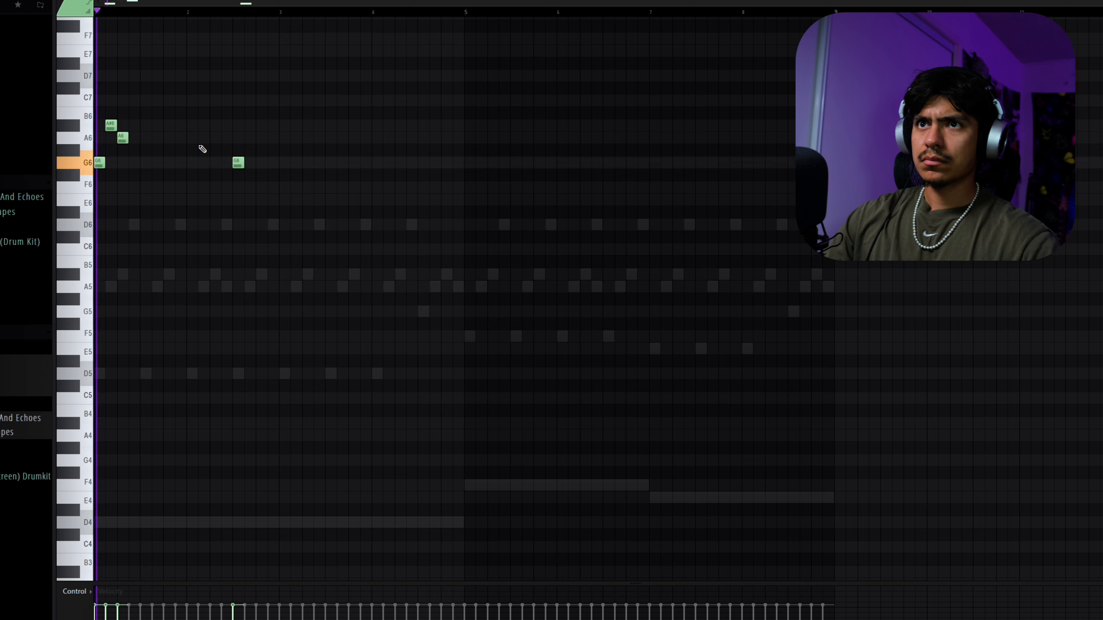
click(144, 163)
right_click(240, 162)
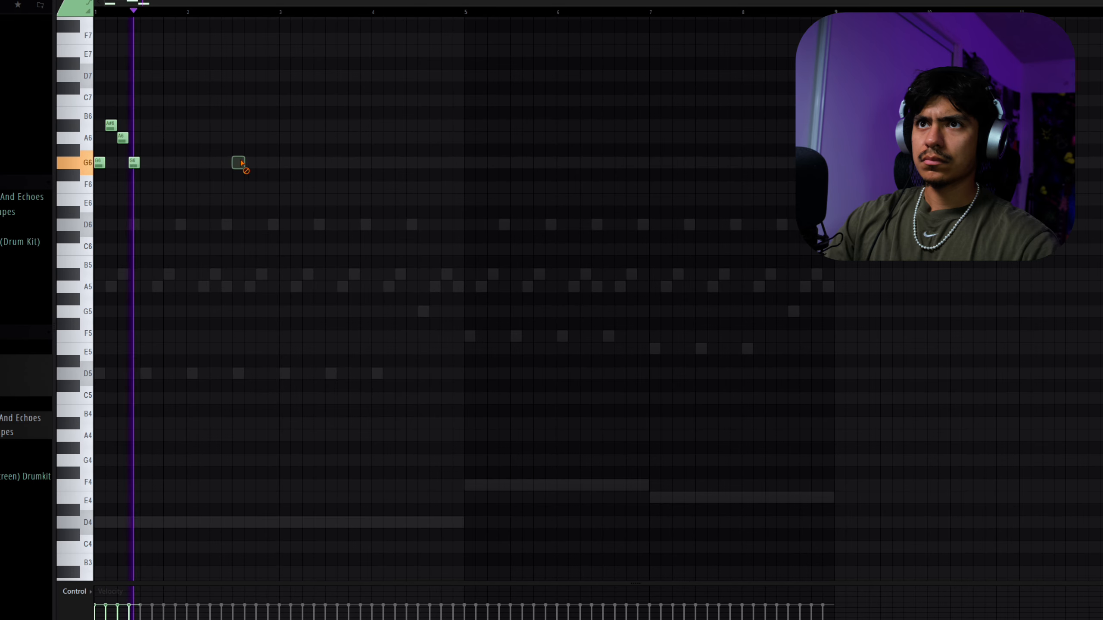
- Repeat the four-note motif every half bar through bar 4 and raise the G6 midway through bar 4 to C7
drag(121, 164, 143, 163)
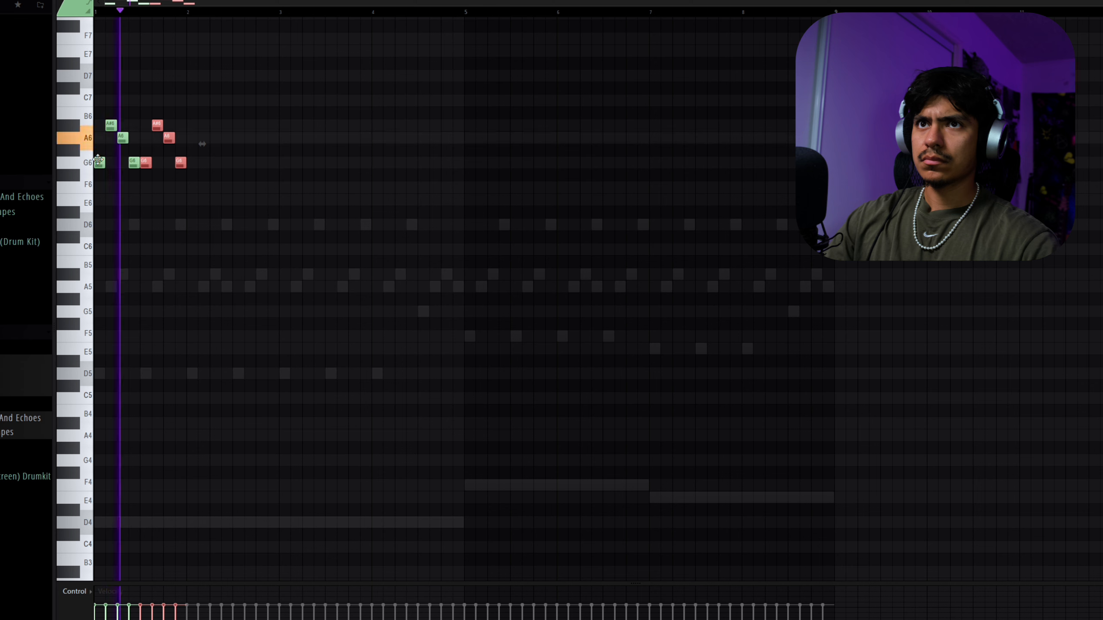
key(ctrl+a)
drag(98, 164, 377, 164)
drag(526, 186, 520, 185)
right_click(522, 186)
mouse_move(422, 163)
mouse_down()
mouse_move(423, 198)
mouse_move(423, 100)
mouse_up()
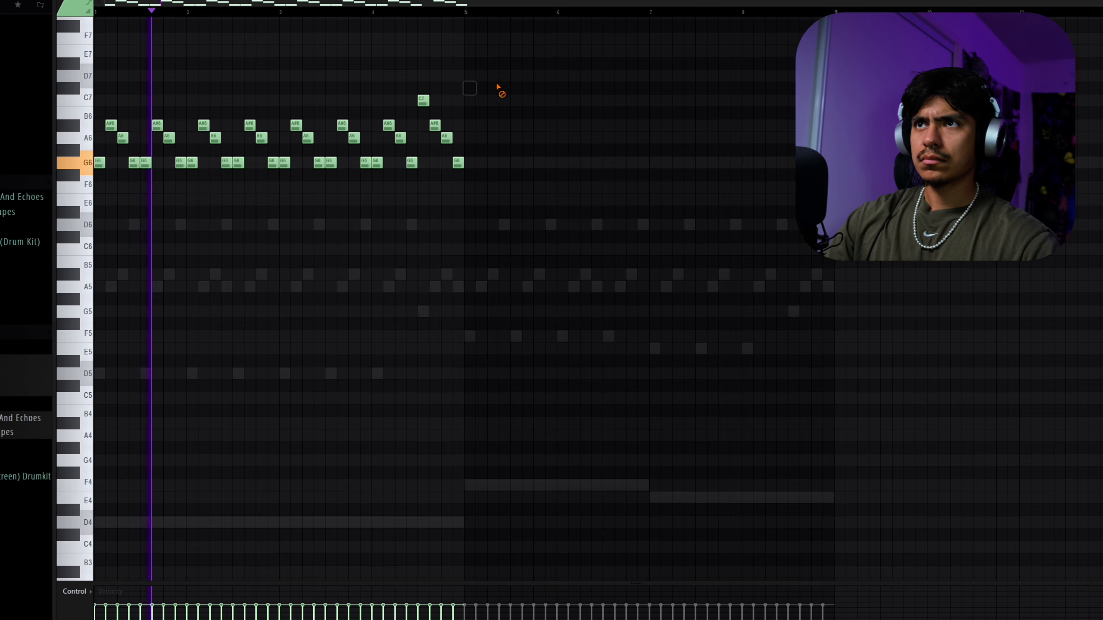
- Duplicate the whole Electra #2 melody from bars 1 to 4 into bars 5 to 8
key(ctrl+a)
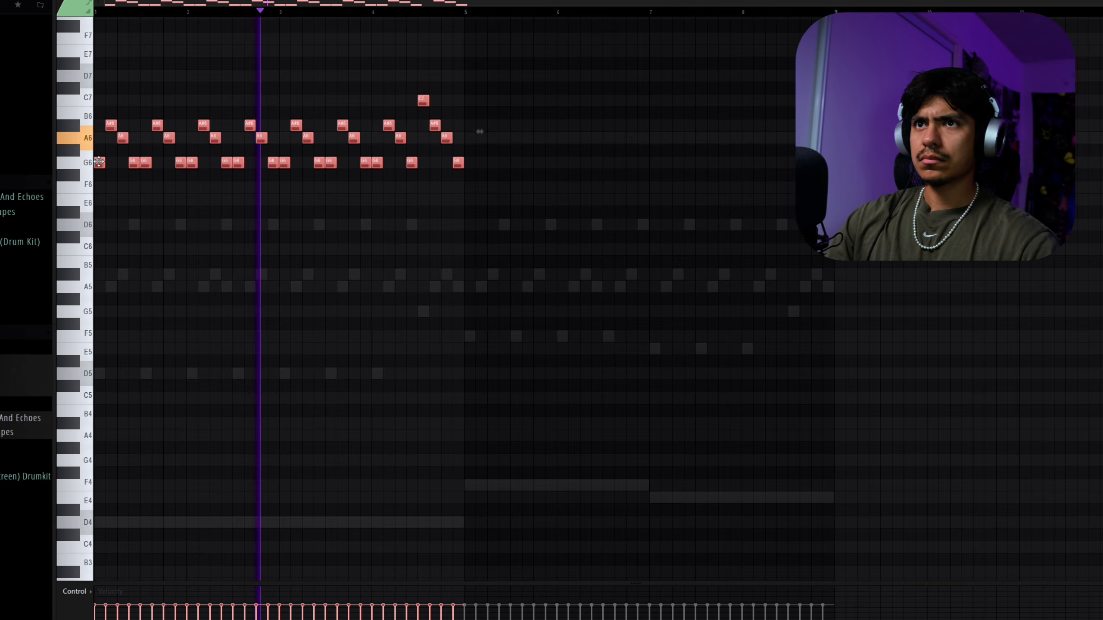
key(ctrl+b)
key(ctrl+d)
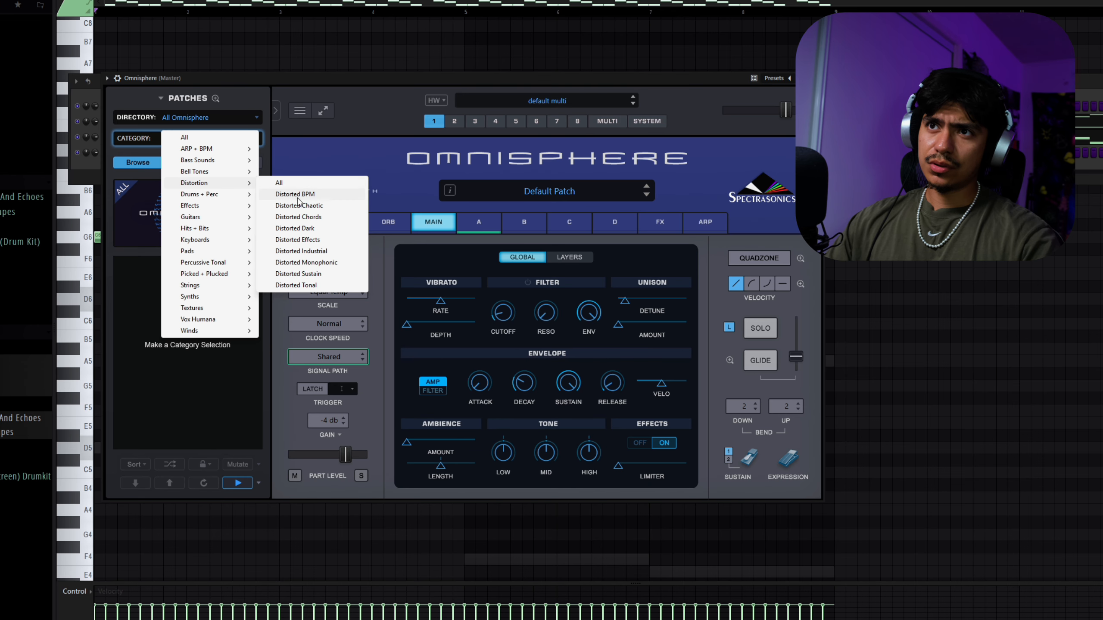
- Browse Omnisphere's Distorted Dark patches and load Growing Violence
click(314, 228)
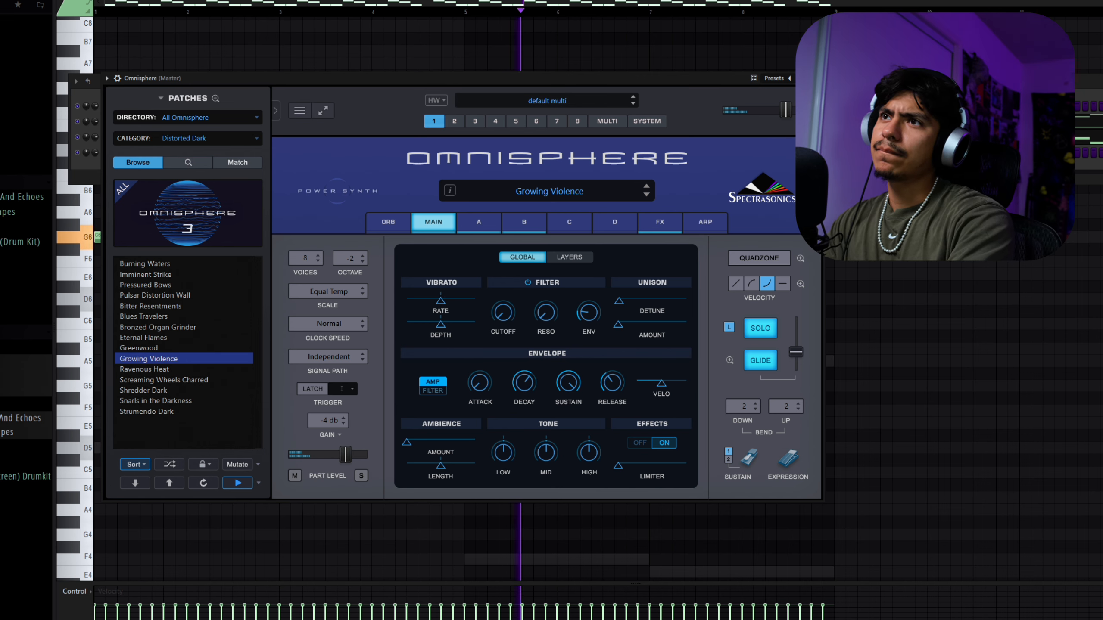
click(789, 24)
right_click(788, 25)
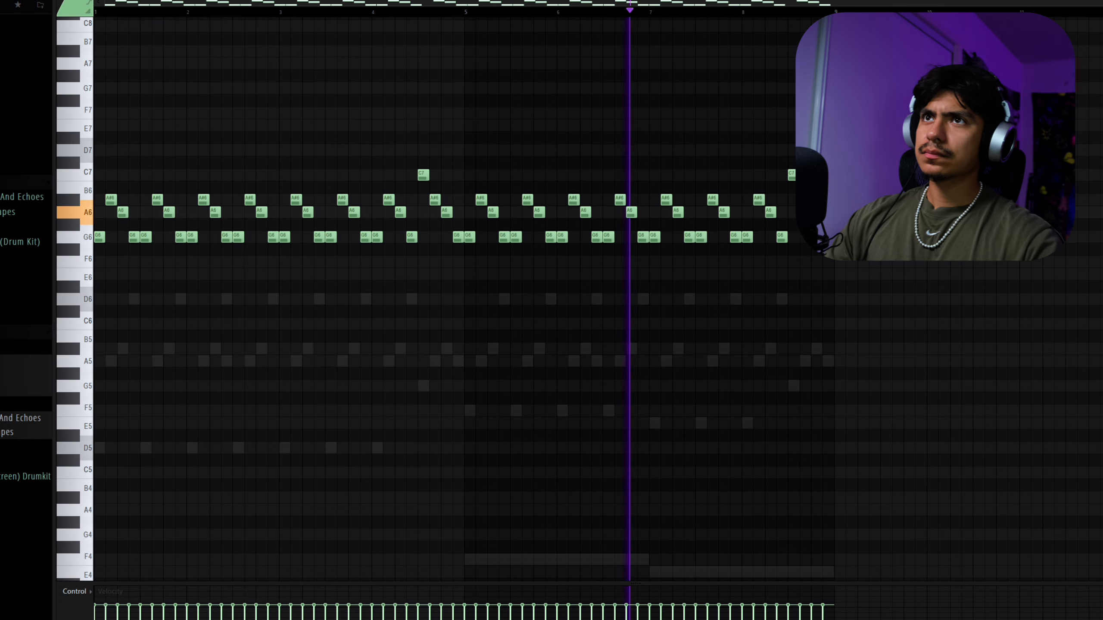
- In the Omnisphere piano roll, draw long notes following the ghost notes: D4 for bars 1-4, F4 for bars 5-6 and E4 for bars 7-8
click(285, 1)
click(312, 68)
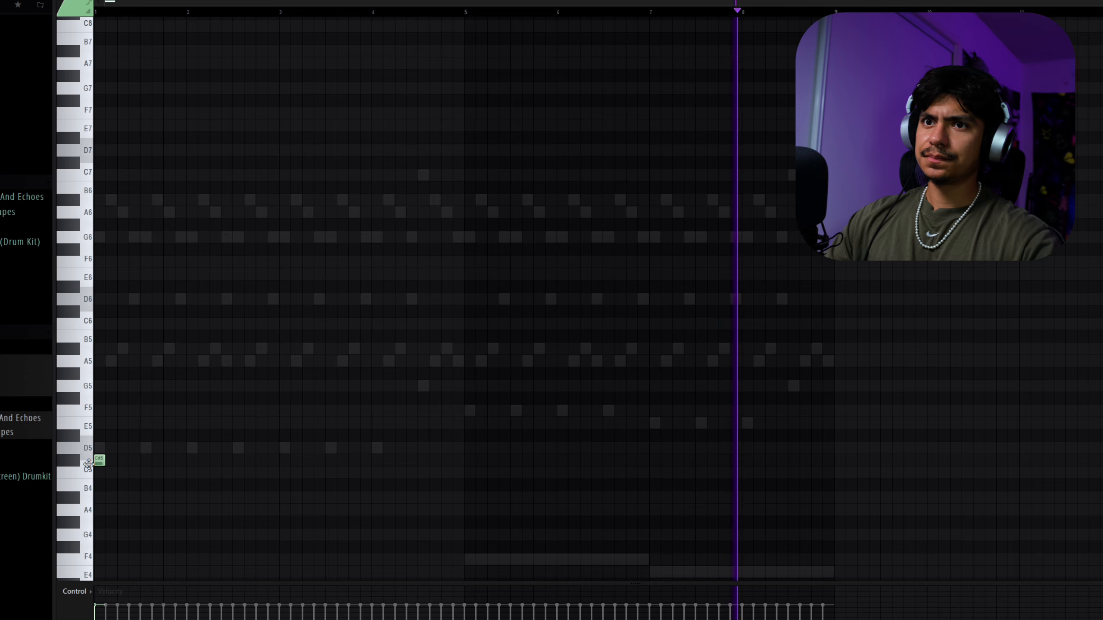
scroll(113, 337, down, 4)
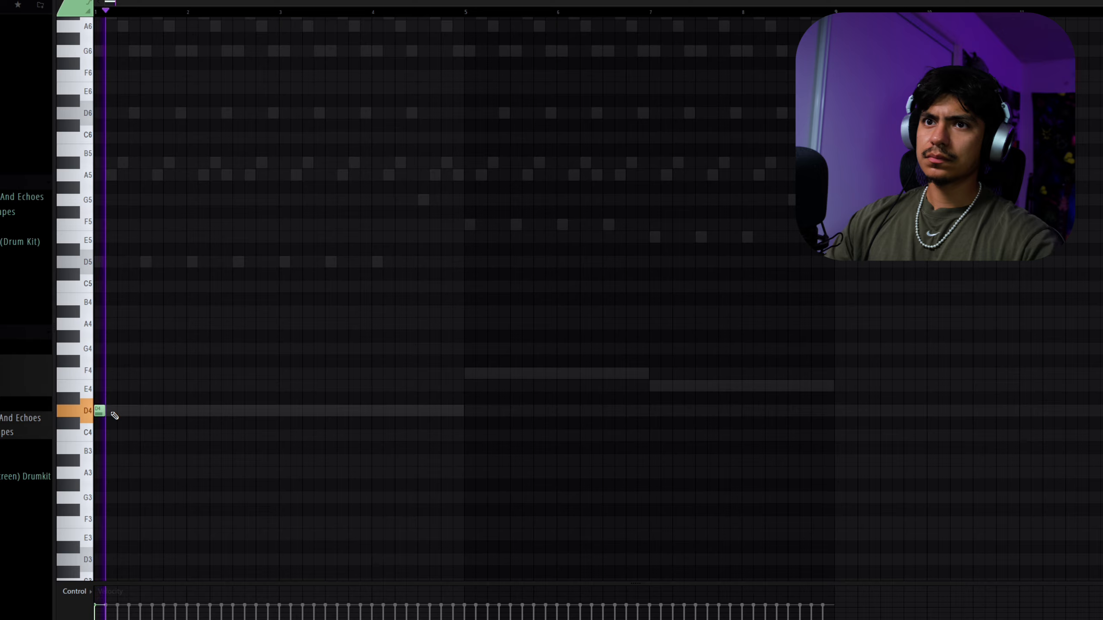
click(99, 410)
drag(134, 410, 464, 432)
click(469, 373)
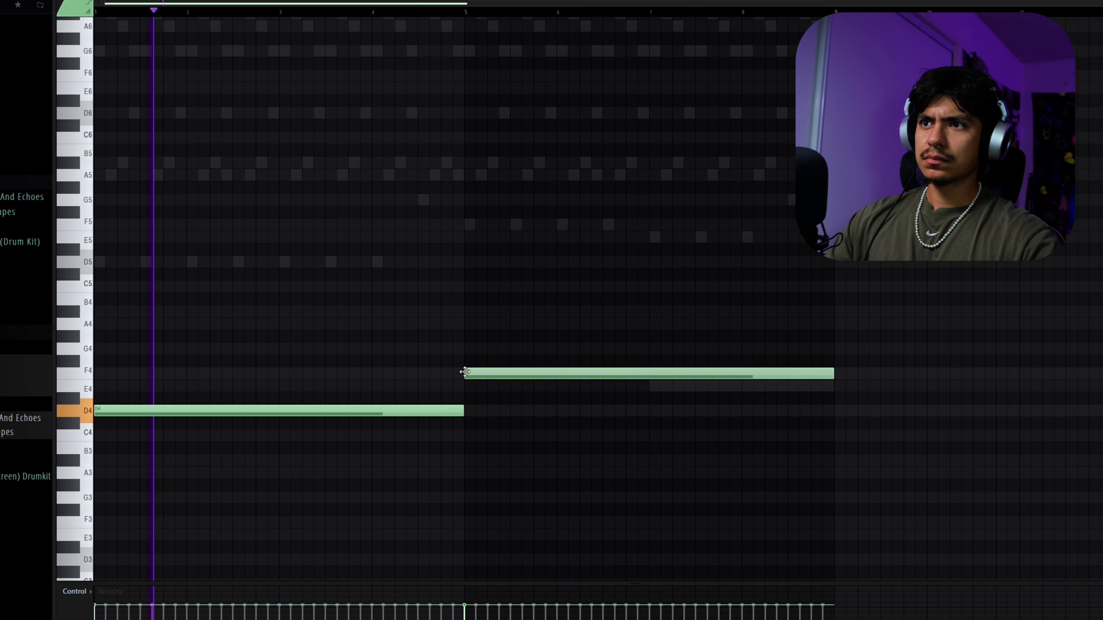
drag(833, 373, 648, 374)
click(652, 385)
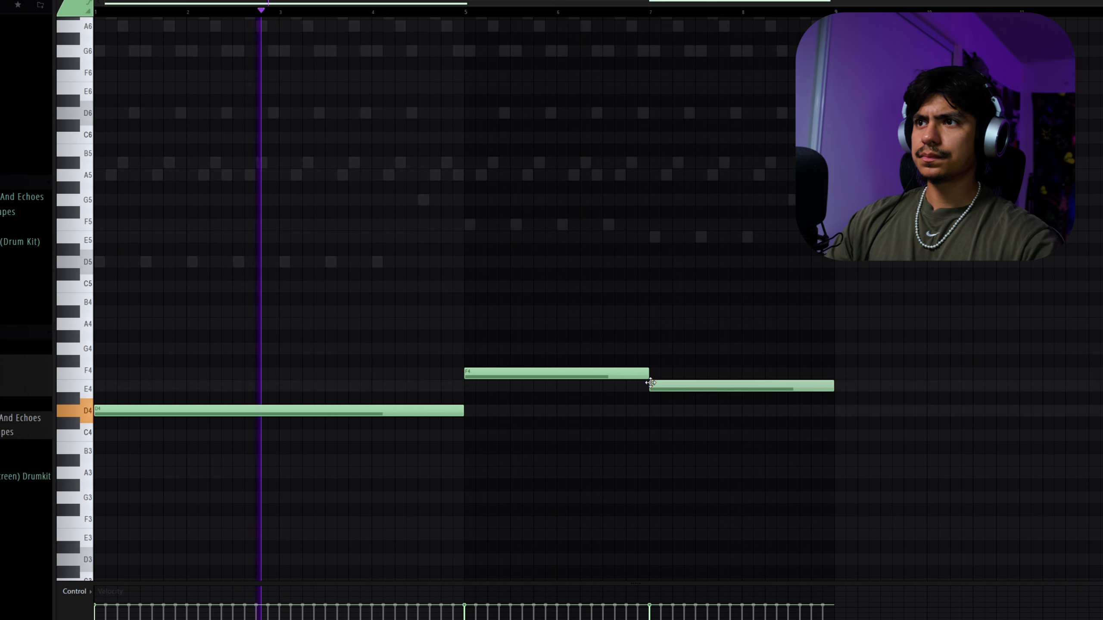
- Transpose all three long Omnisphere notes up two octaves to D6, F6 and E6
drag(882, 490, 388, 375)
key(ctrl+Up)
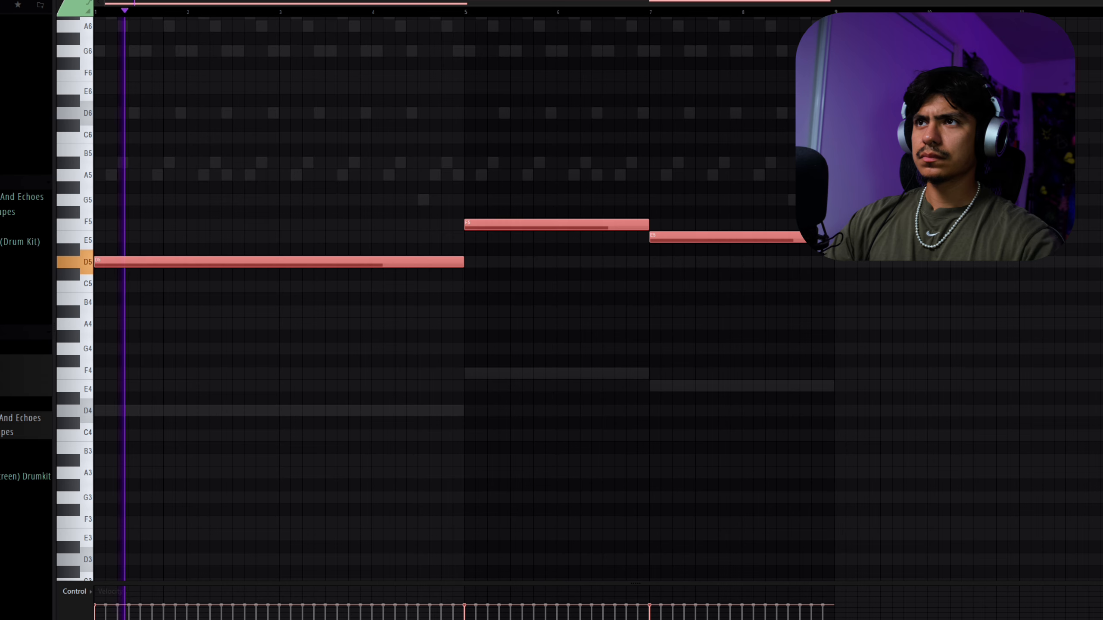
key(ctrl+Up)
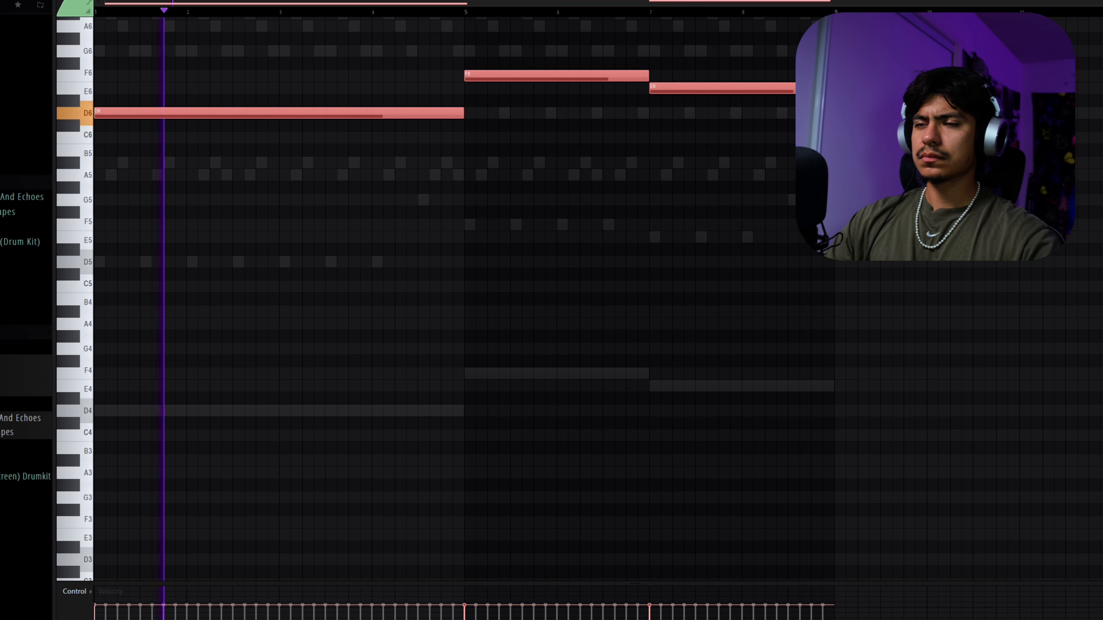
scroll(138, 308, up, 3)
click(467, 138)
right_click(466, 141)
scroll(577, 142, up, 1)
click(593, 141)
right_click(728, 142)
- Route the Omnisphere channel to mixer track 4 and lower the Insert 4 fader well below the other tracks
key(F6)
key(F6)
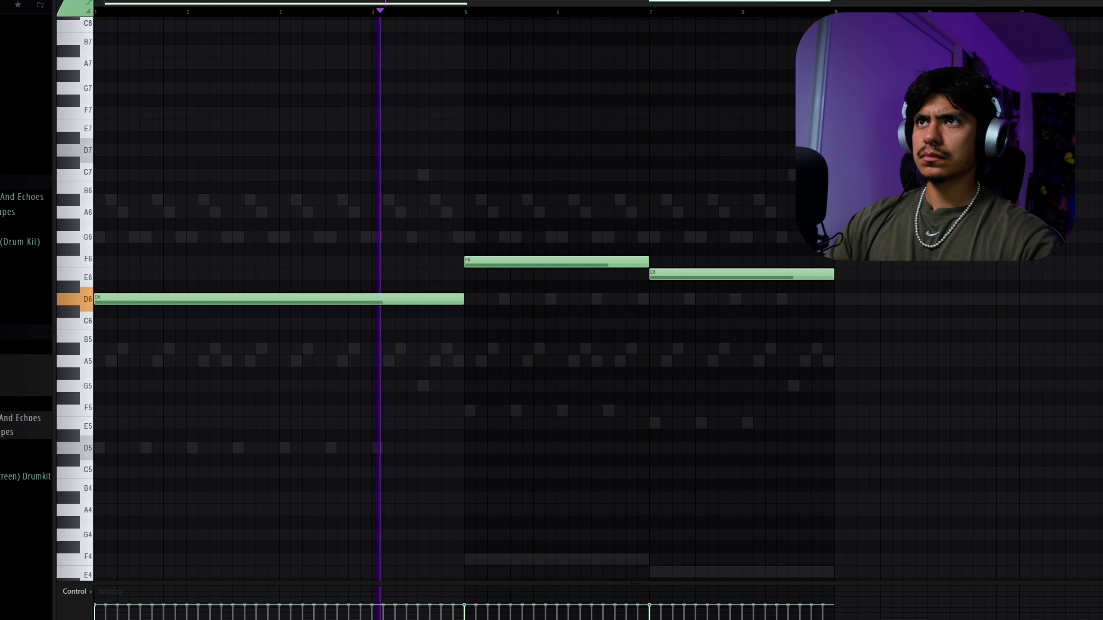
key(F9)
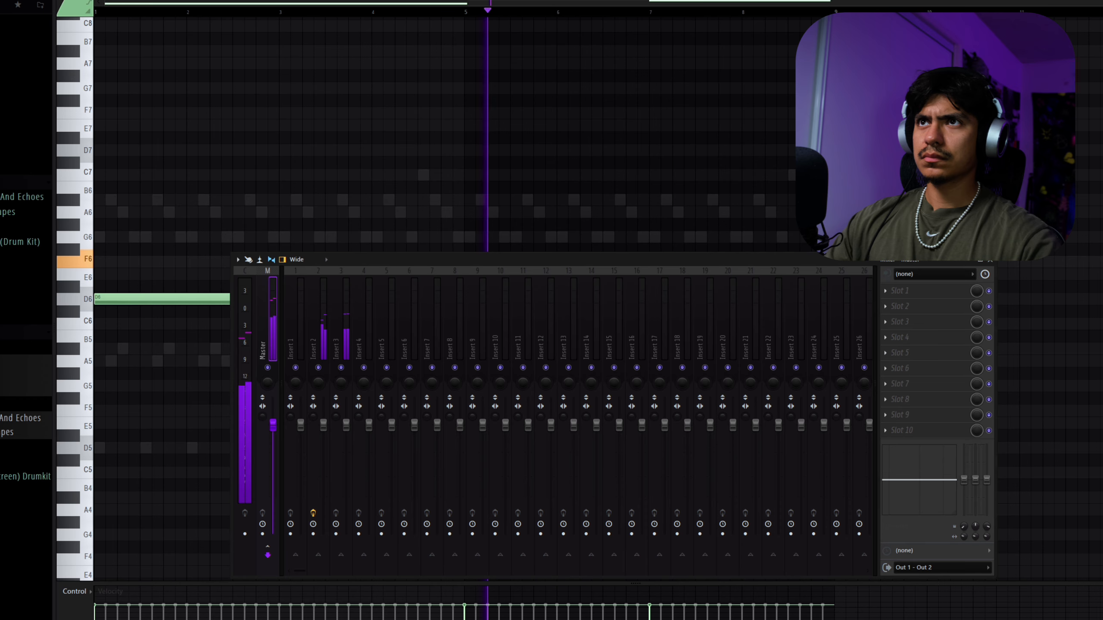
key(F9)
key(F6)
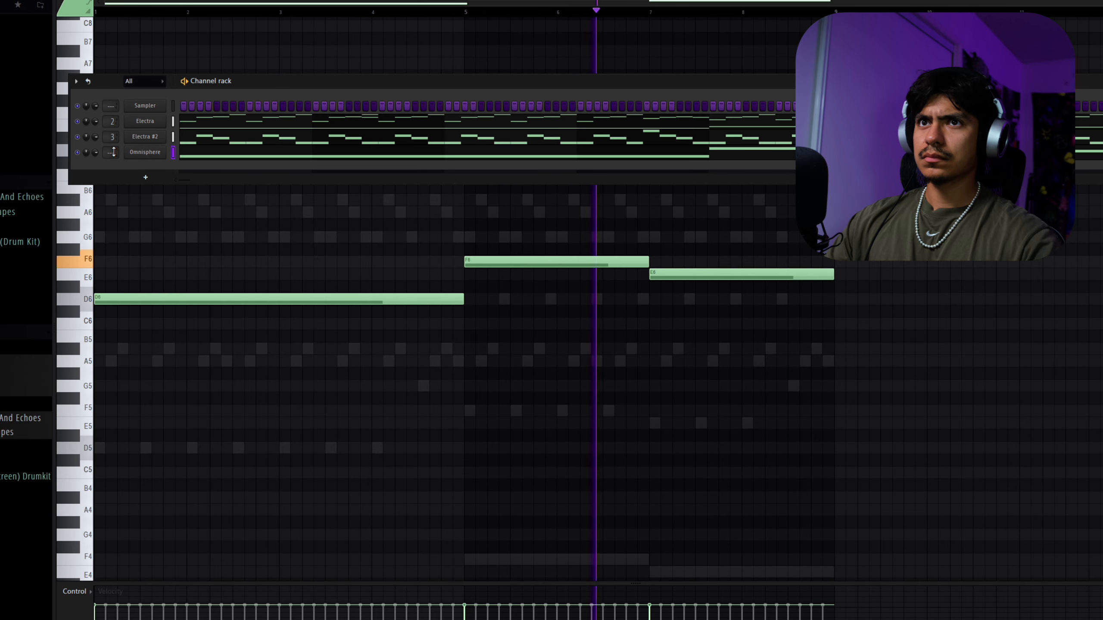
drag(111, 152, 111, 140)
key(F9)
drag(368, 425, 369, 479)
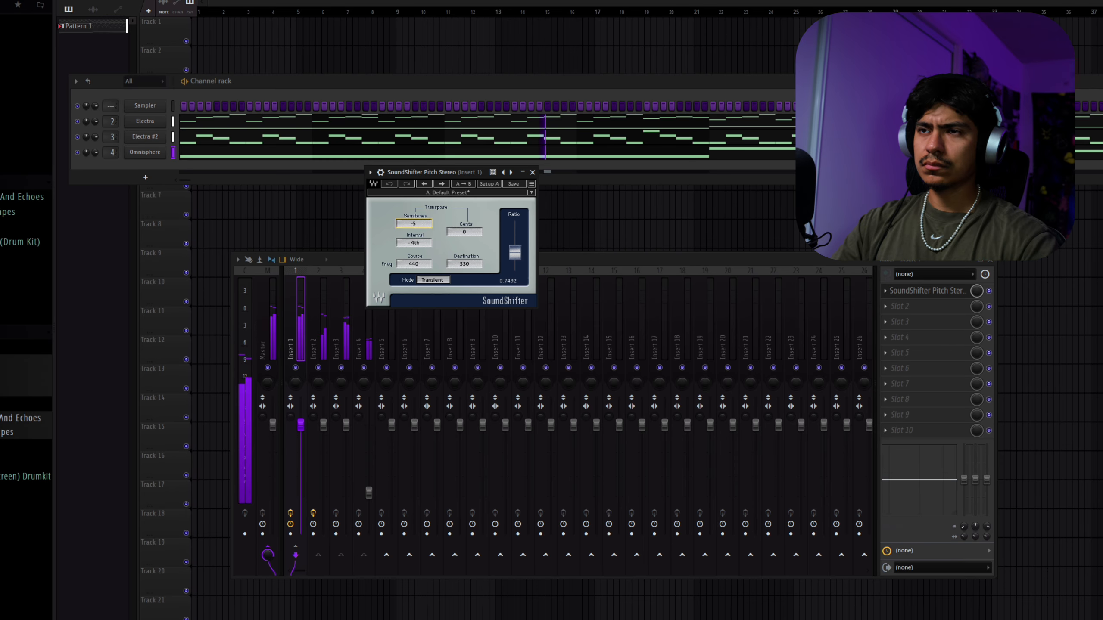
- Set the SoundShifter Pitch Stereo effect on Insert 1 to transpose by -12 semitones
drag(413, 224, 414, 220)
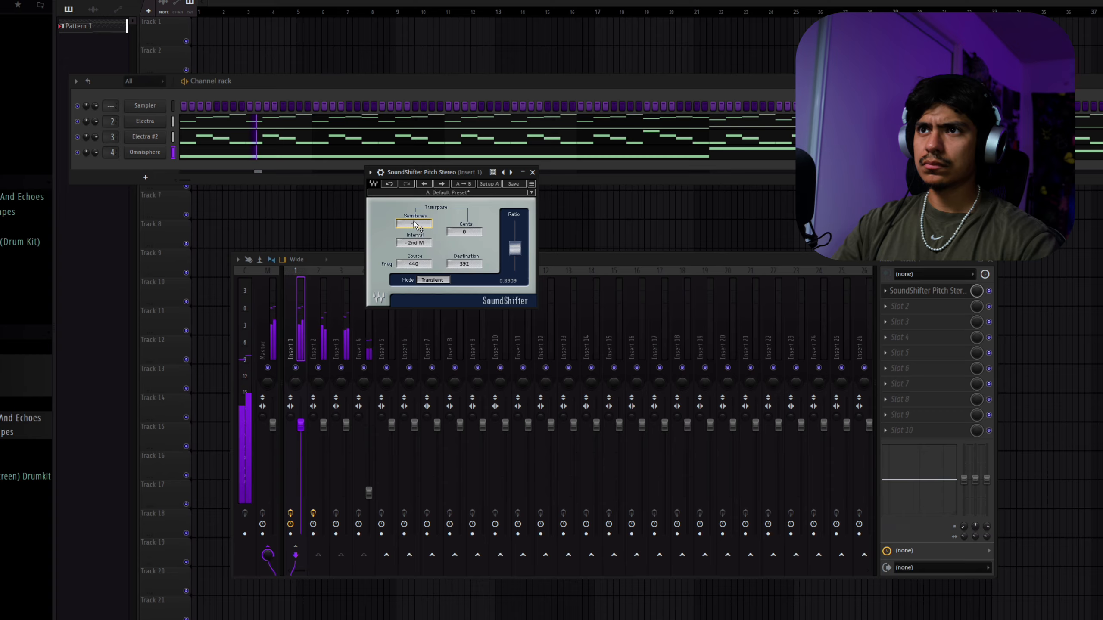
drag(414, 222, 414, 247)
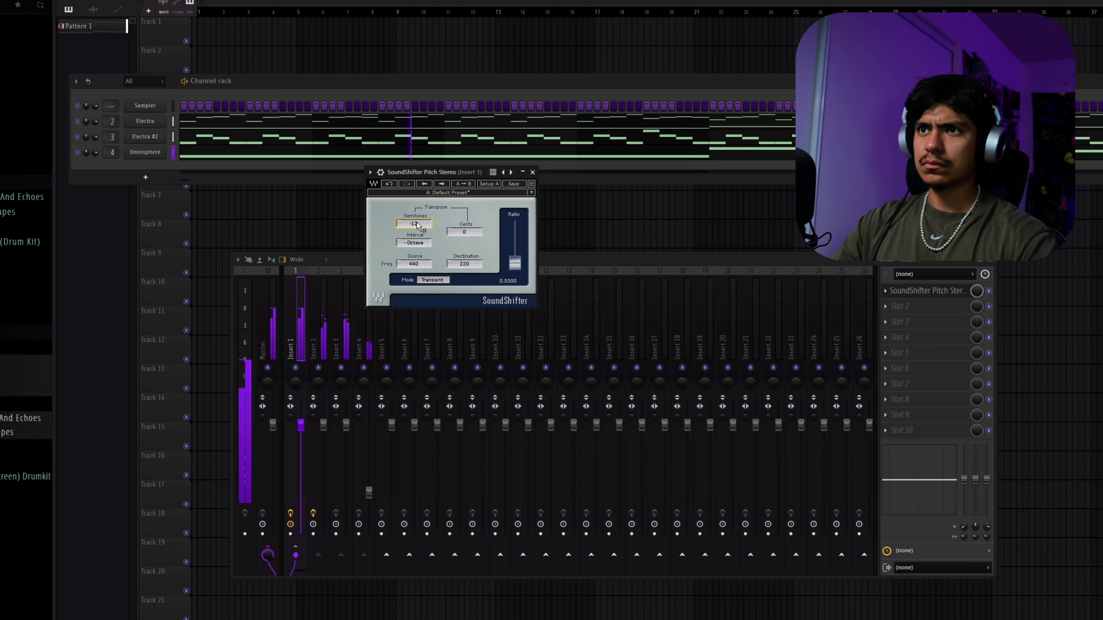